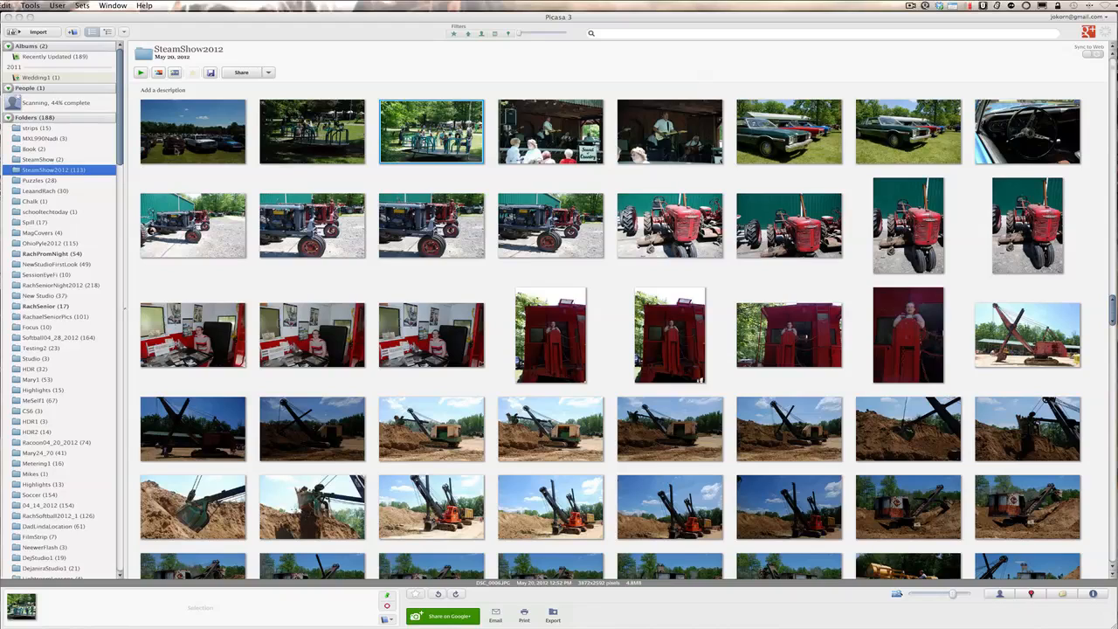
Browse the photo folders to OhioPyle2012 and enlarge its thumbnails slightly
{"action": "left_click", "coordinate": [397, 178]}
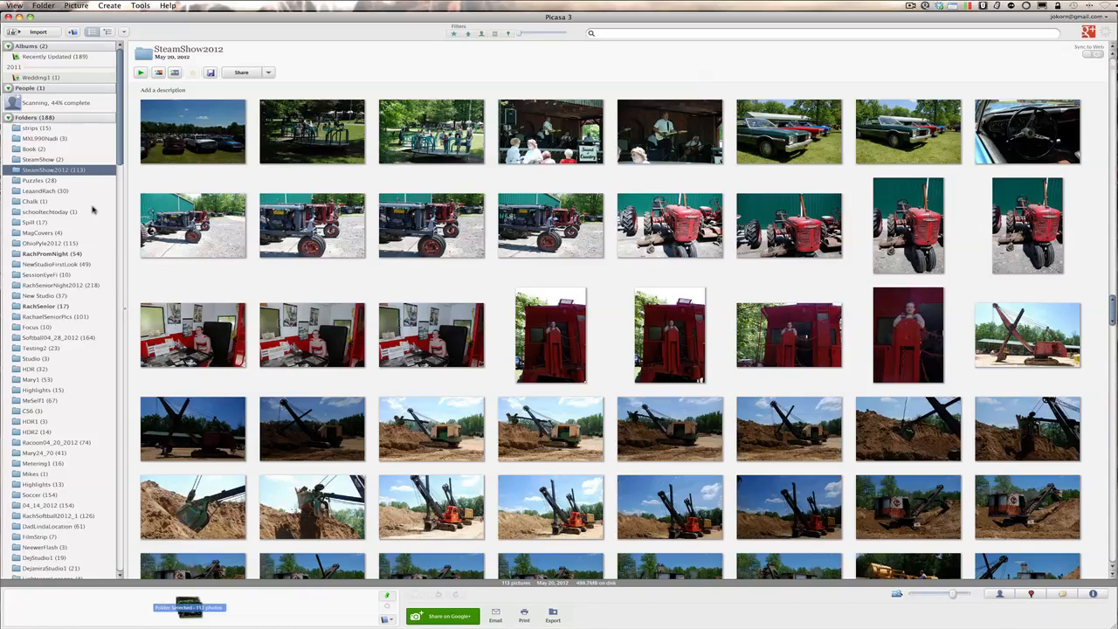
{"action": "left_click", "coordinate": [48, 192]}
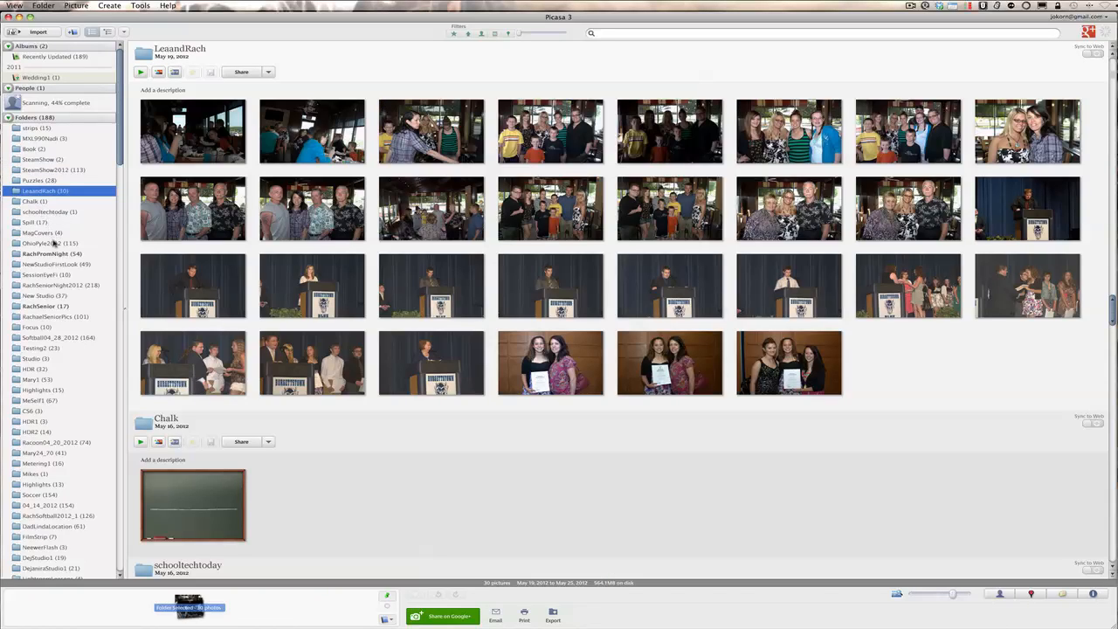
{"action": "left_click", "coordinate": [55, 244]}
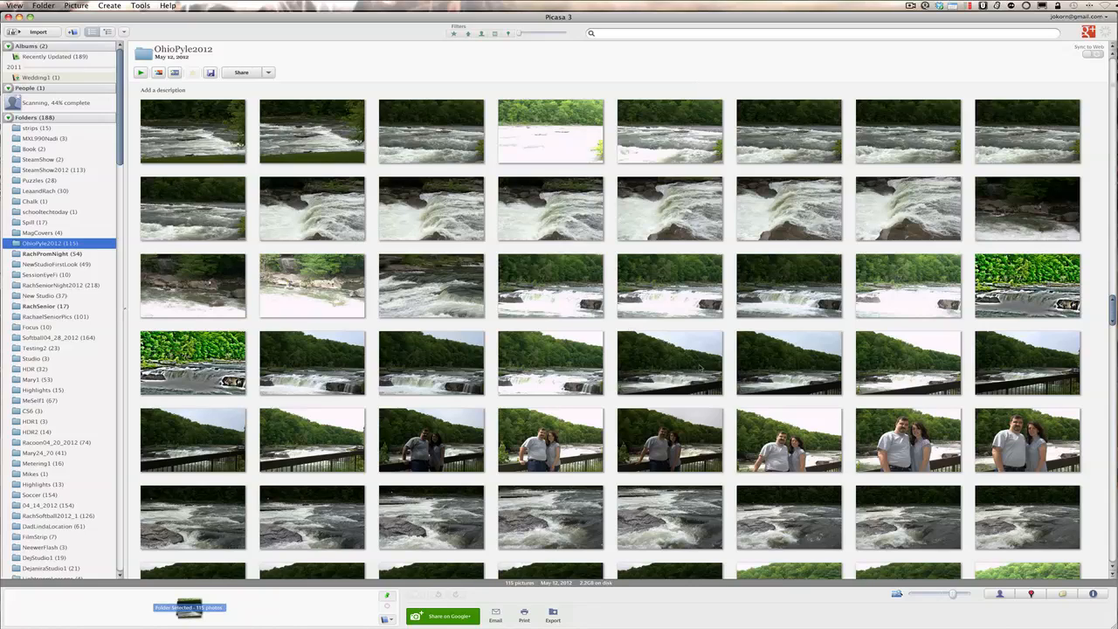
{"action": "left_click_drag", "start_coordinate": [952, 595], "coordinate": [963, 596]}
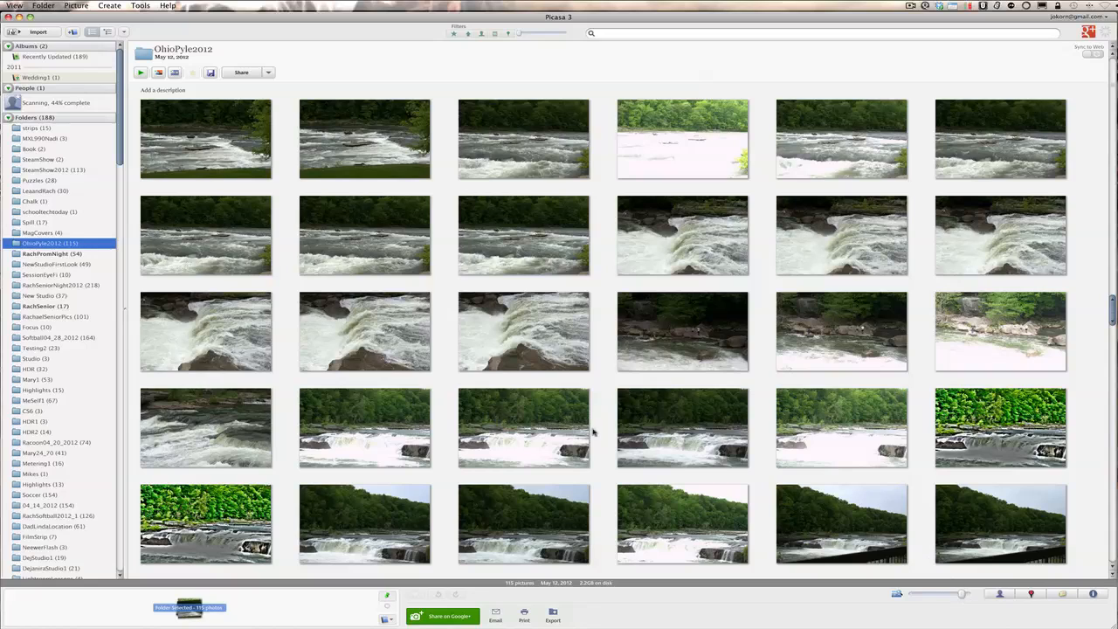
Begin a Google+ upload of the third photo in the third row, keeping the image size at Best for web sharing
{"action": "left_click", "coordinate": [519, 346]}
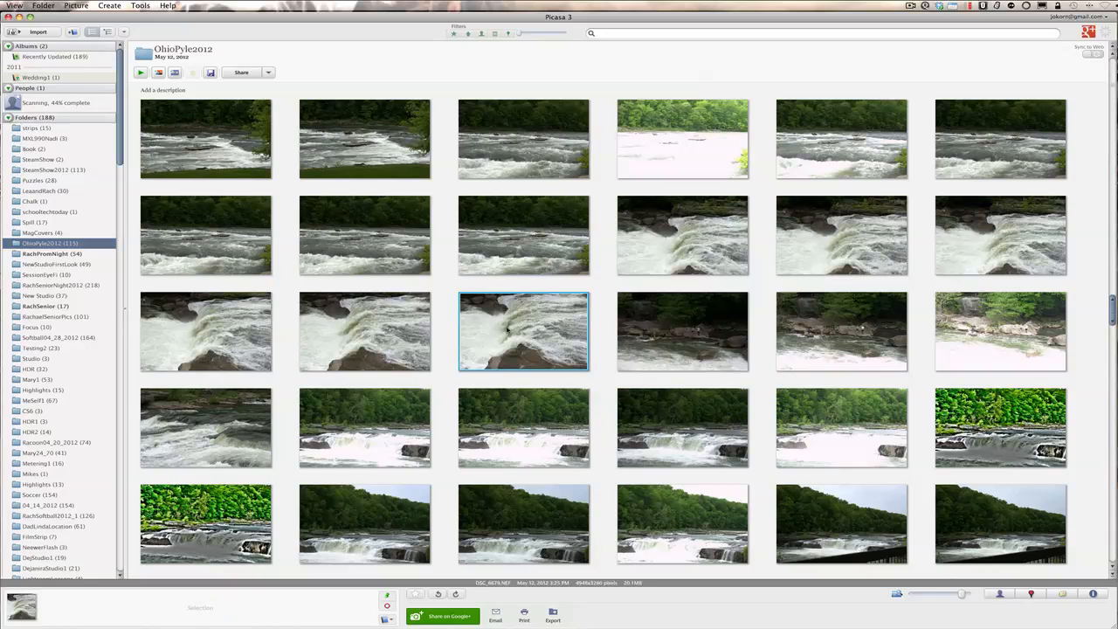
{"action": "right_click", "coordinate": [507, 321]}
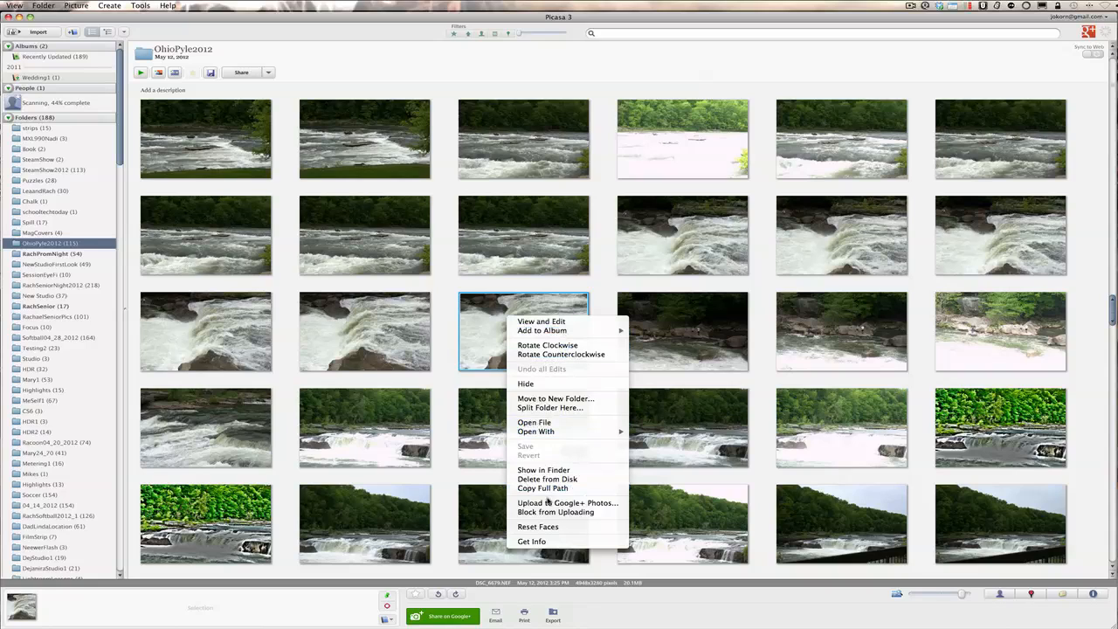
{"action": "left_click", "coordinate": [557, 505]}
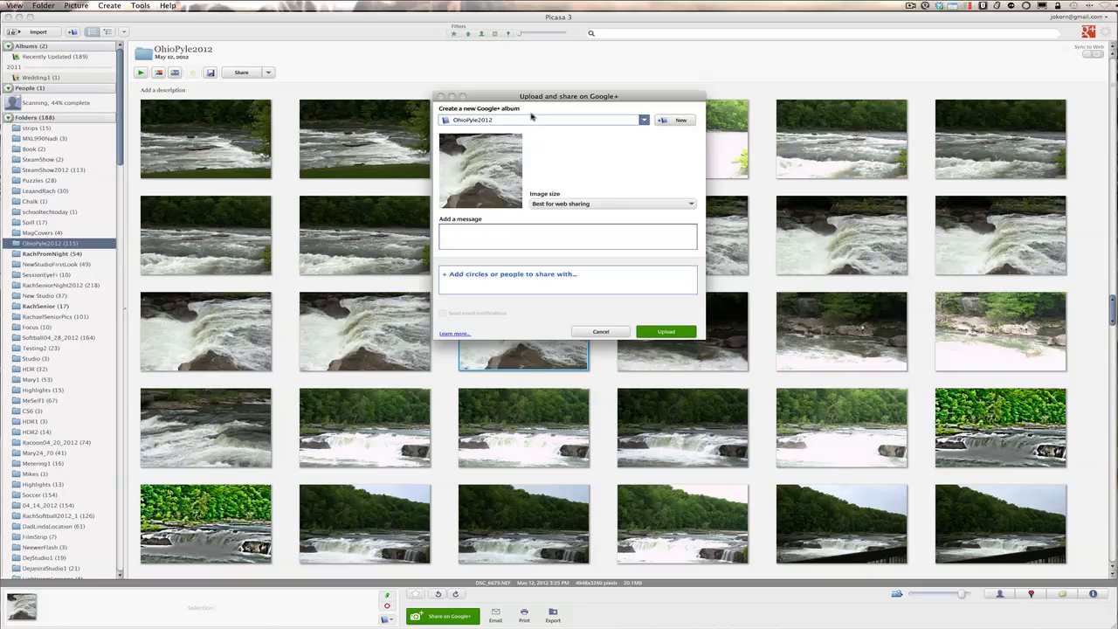
{"action": "left_click_drag", "start_coordinate": [533, 97], "coordinate": [508, 114]}
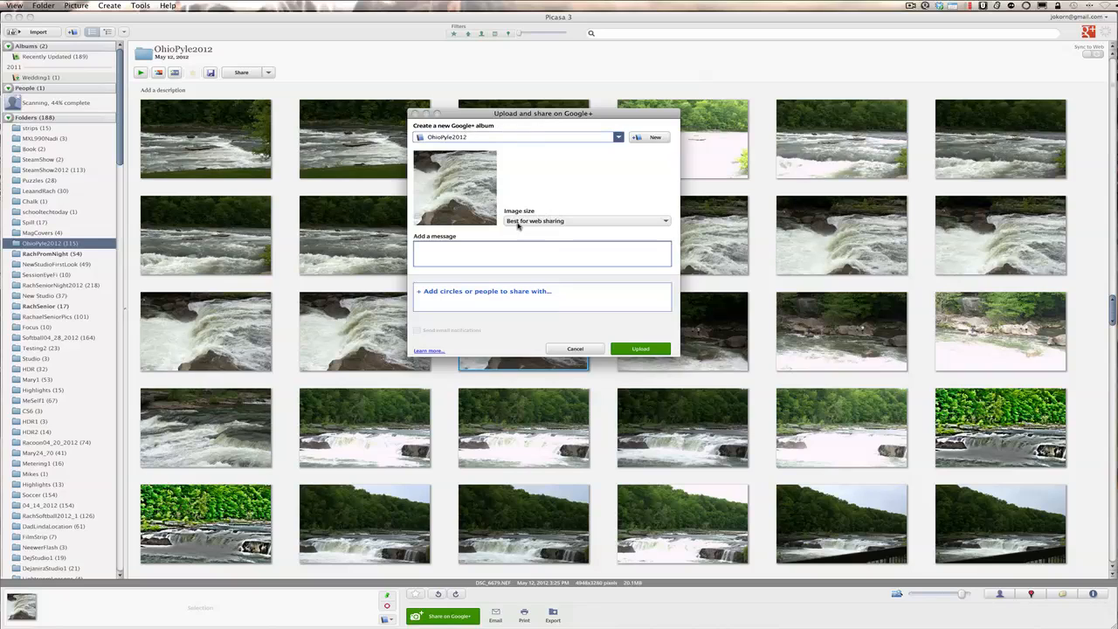
{"action": "left_click", "coordinate": [554, 222]}
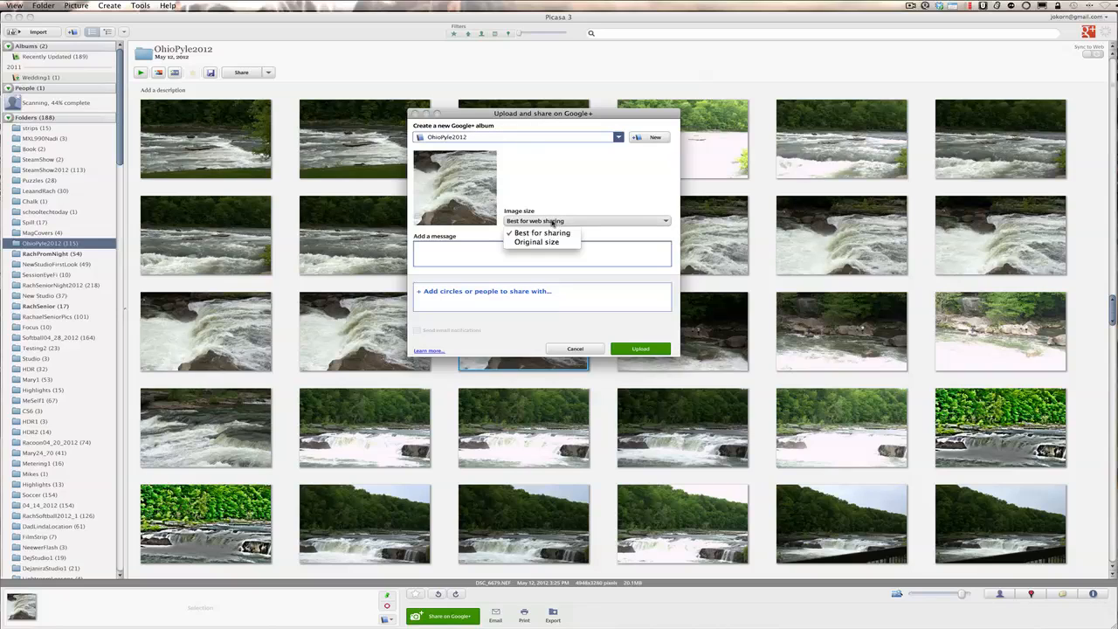
{"action": "left_click", "coordinate": [554, 223]}
Add the message "From the show." to the upload and choose the Jacks Tech Corner circle as its audience
{"action": "left_click", "coordinate": [502, 249]}
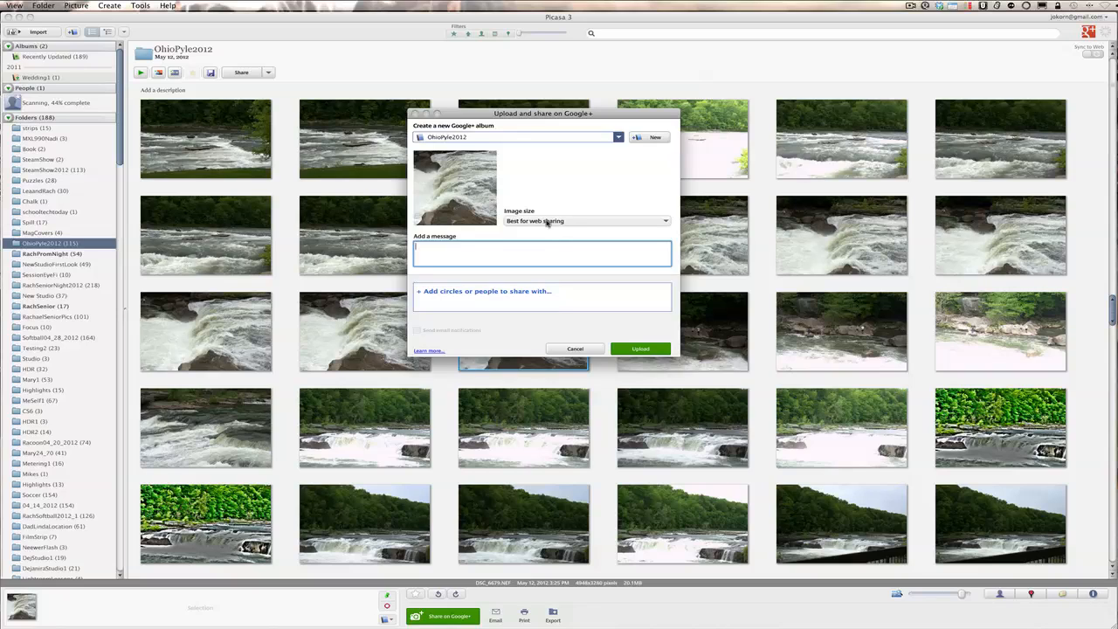
{"action": "type", "text": "From the show."}
{"action": "left_click", "coordinate": [437, 292]}
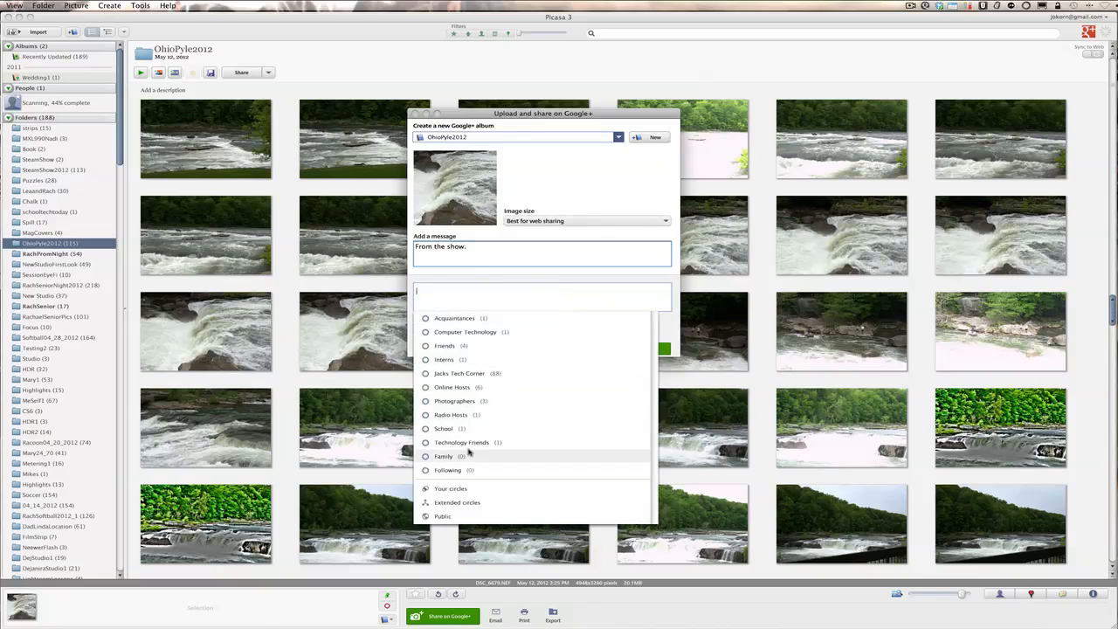
{"action": "left_click", "coordinate": [472, 374]}
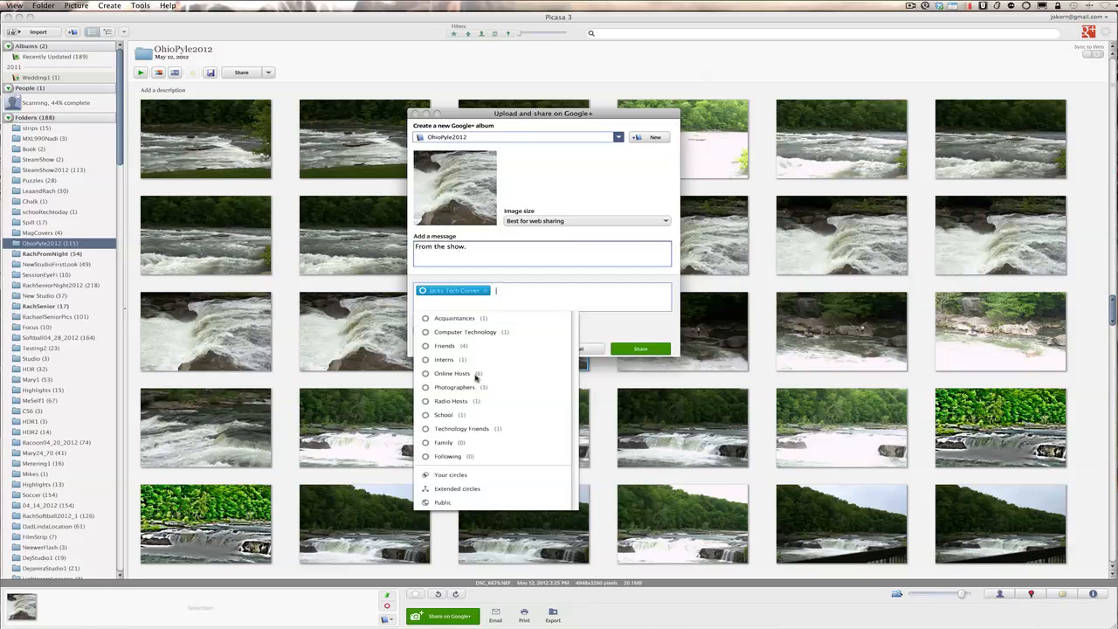
{"action": "left_click", "coordinate": [530, 304]}
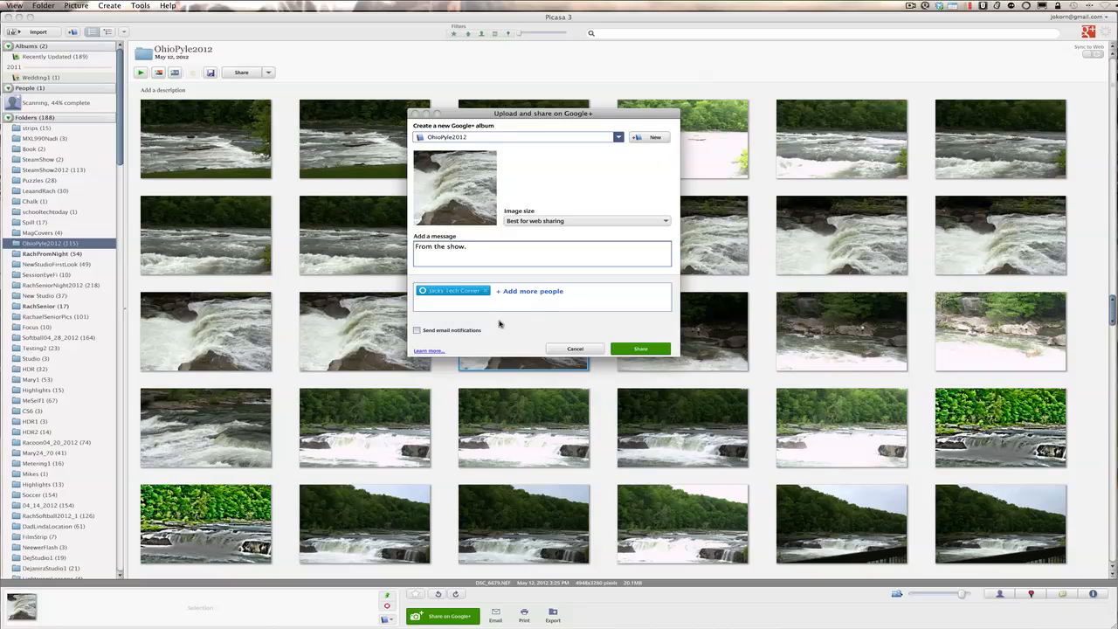
Share the photo on Google+ and close the Upload Manager once the upload is complete
{"action": "left_click", "coordinate": [649, 350]}
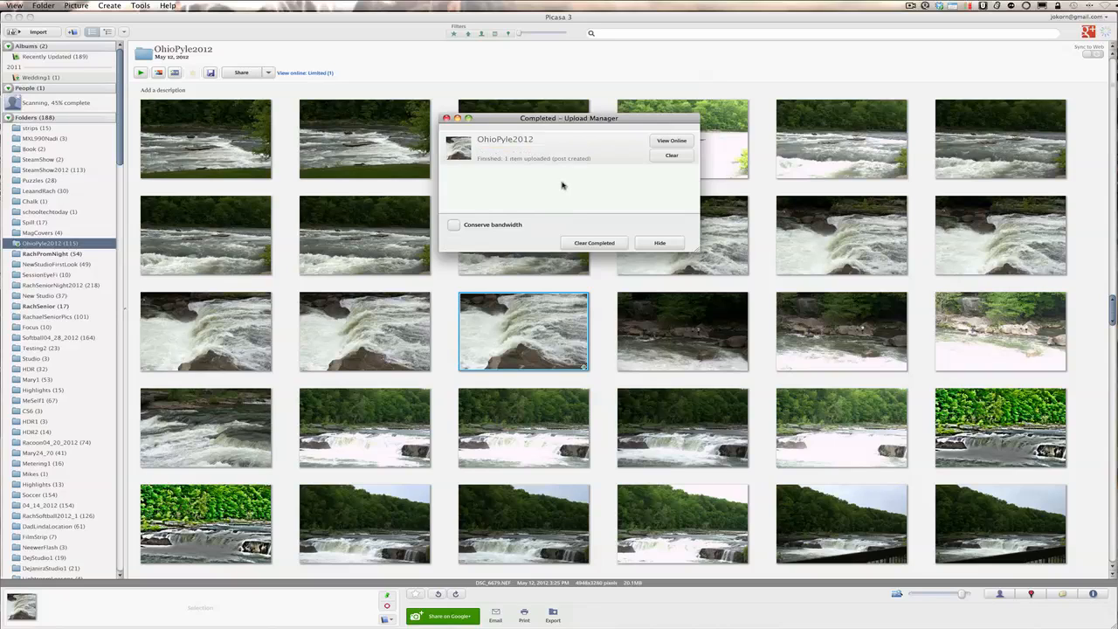
{"action": "left_click_drag", "start_coordinate": [562, 121], "coordinate": [542, 136]}
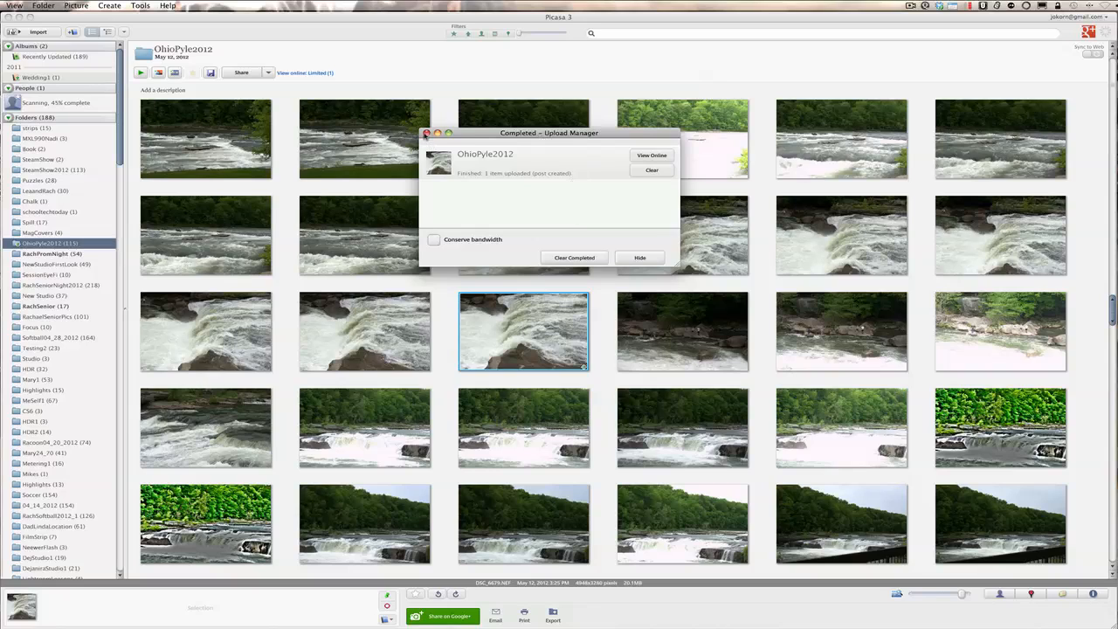
{"action": "left_click", "coordinate": [427, 133]}
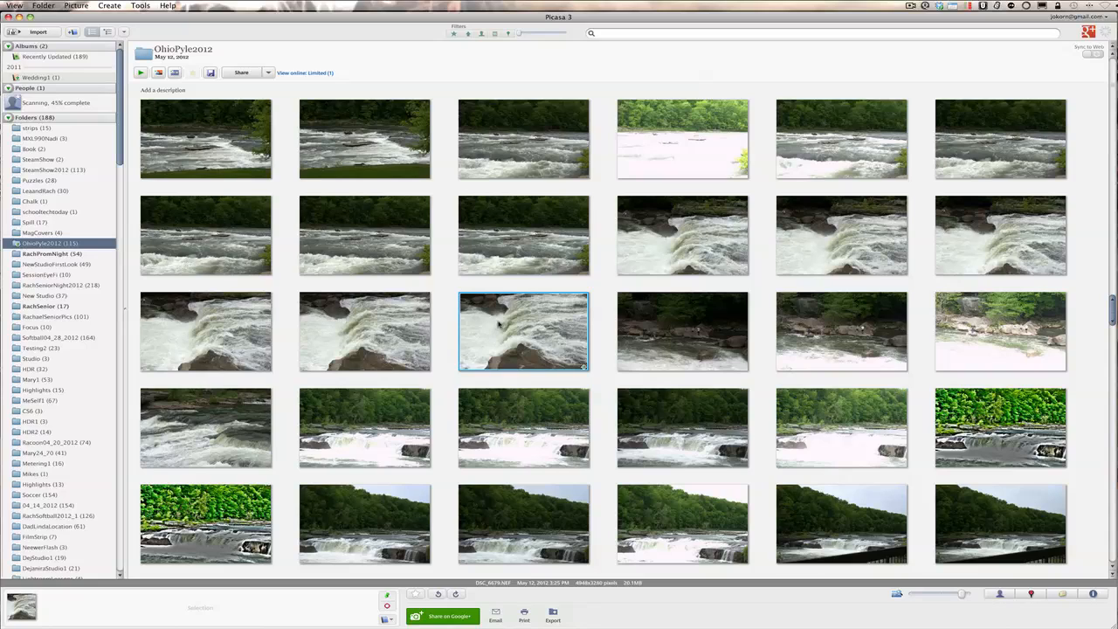
Open the third photo in the second row of OhioPyle2012 for viewing and editing
{"action": "left_click", "coordinate": [509, 253]}
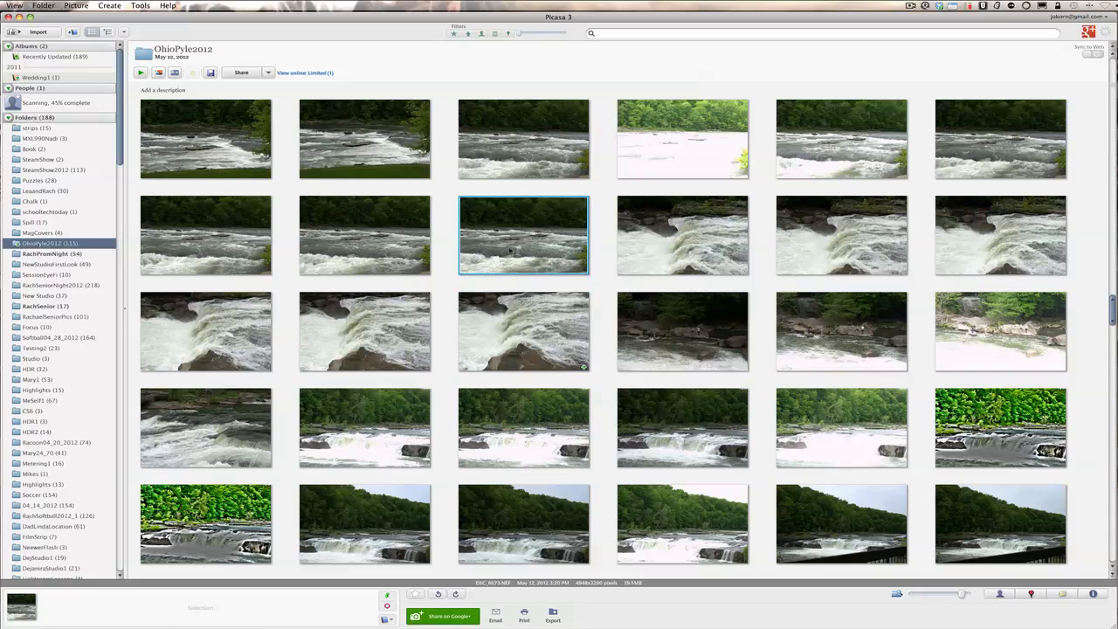
{"action": "right_click", "coordinate": [510, 251]}
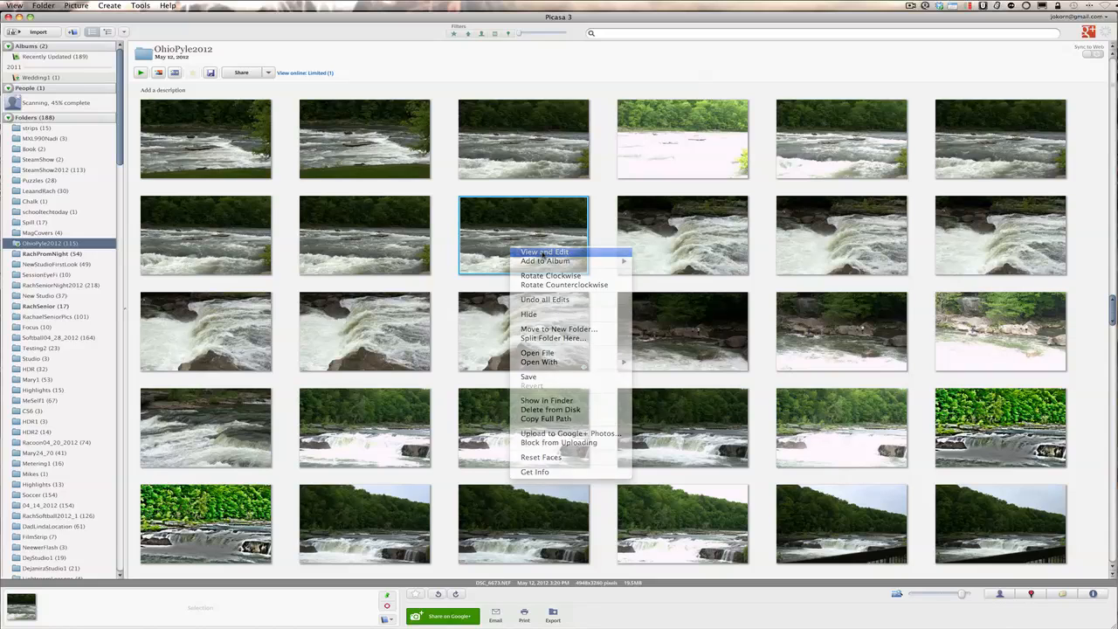
{"action": "left_click", "coordinate": [544, 253]}
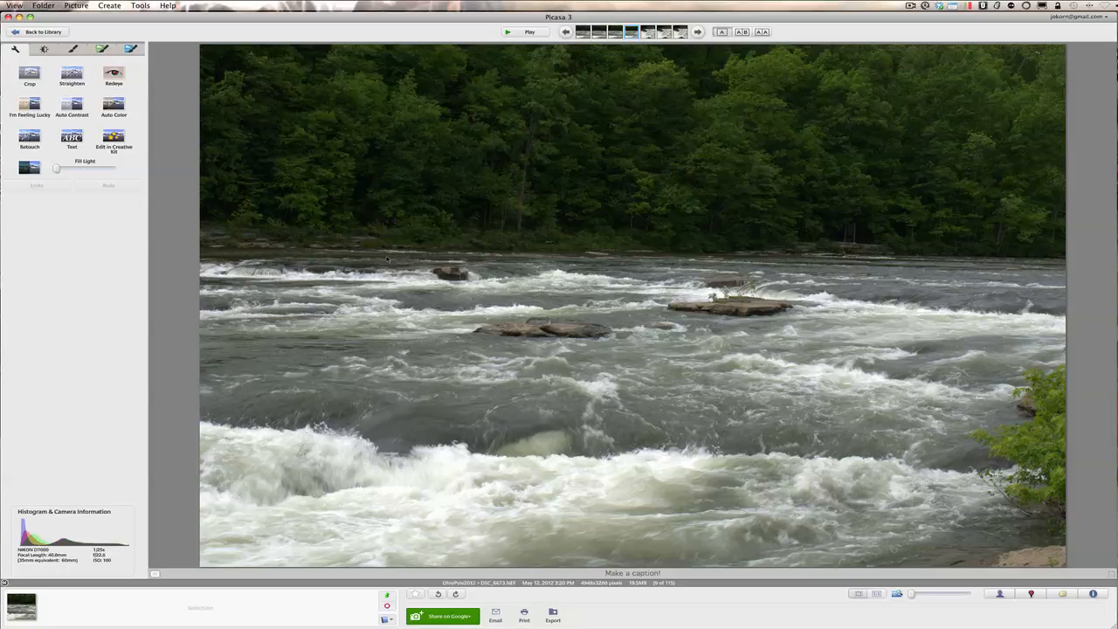
Try a manual crop of about 3562 x 2562 that trims mainly the right and lower edges of the river photo, and cancel it
{"action": "left_click", "coordinate": [33, 75]}
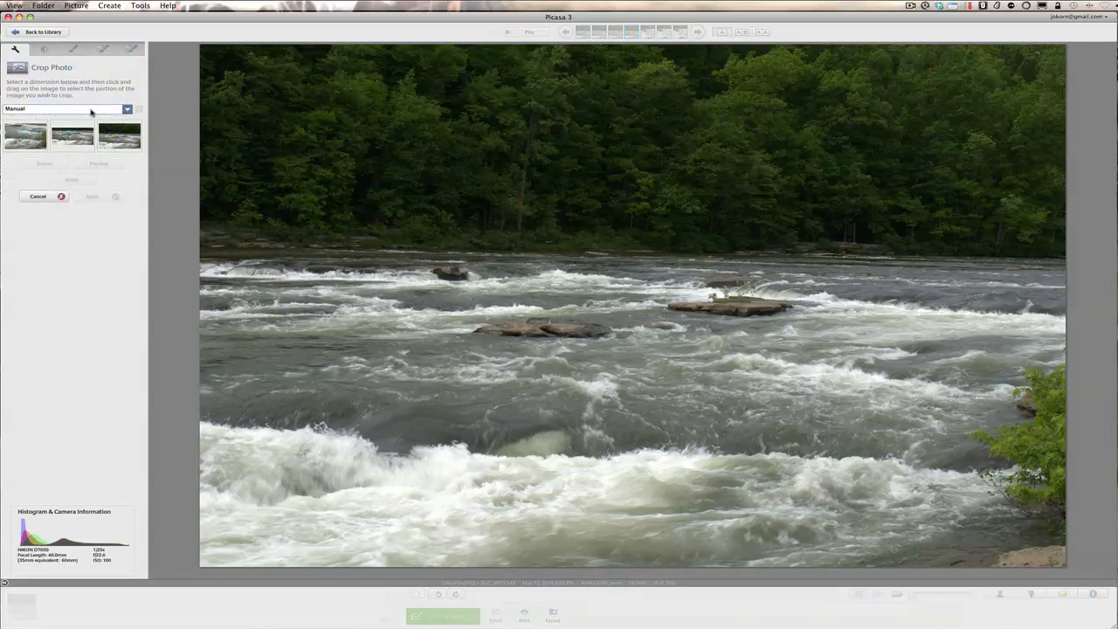
{"action": "left_click", "coordinate": [126, 110]}
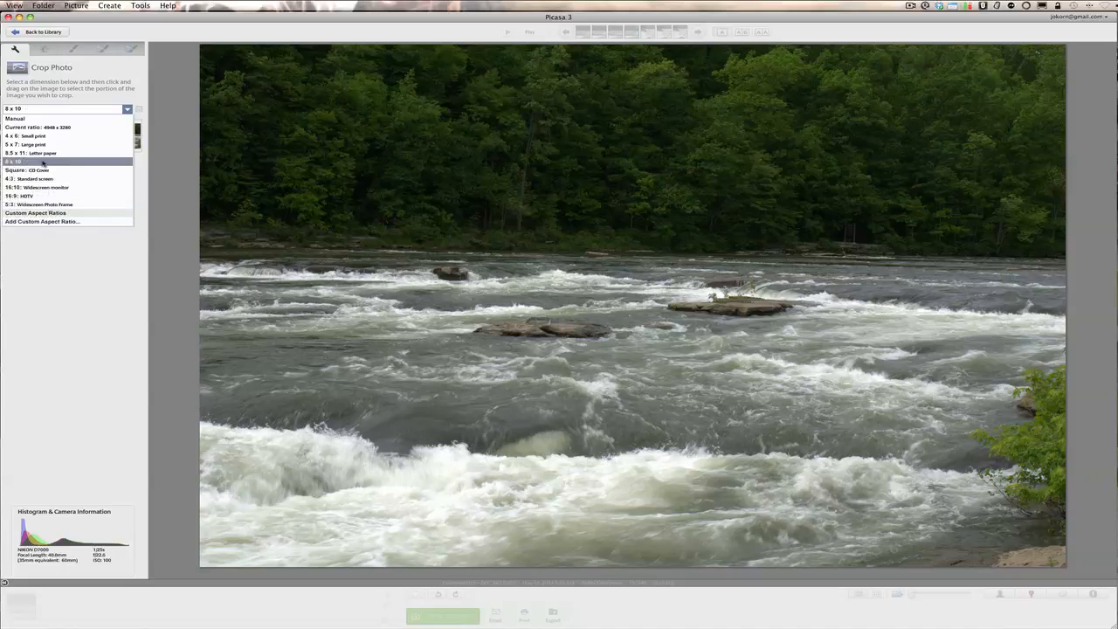
{"action": "left_click", "coordinate": [17, 121]}
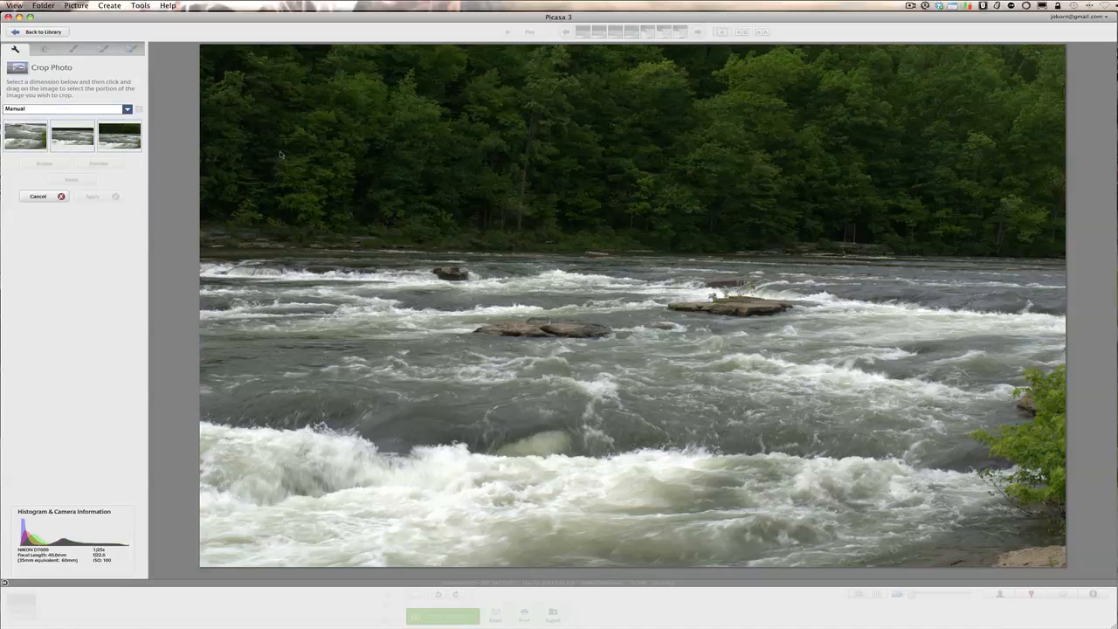
{"action": "left_click_drag", "start_coordinate": [227, 61], "coordinate": [849, 467]}
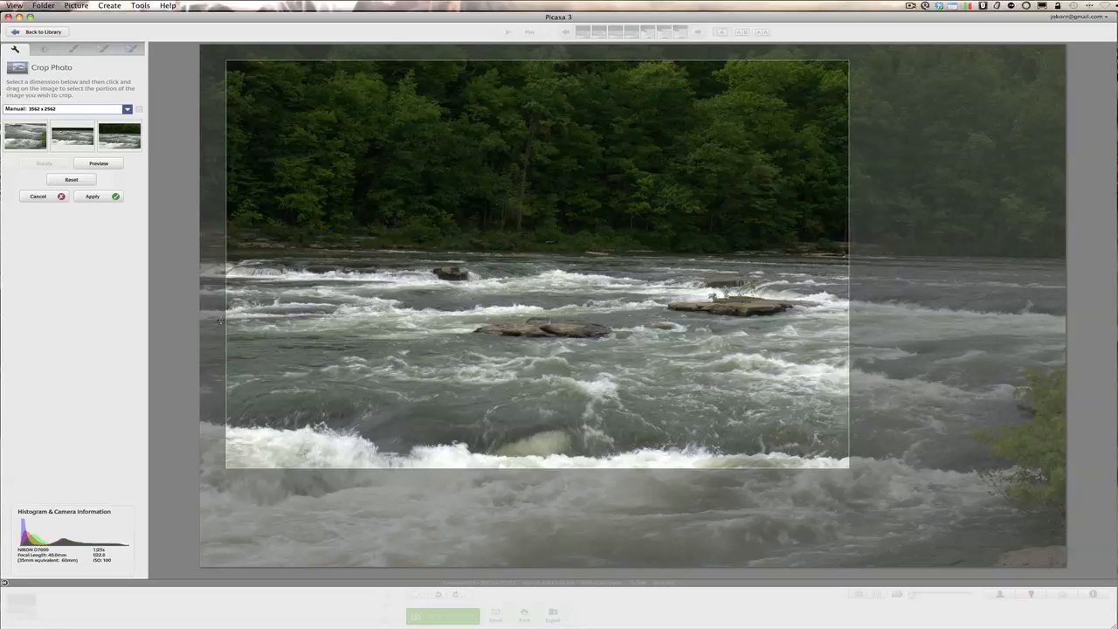
{"action": "left_click", "coordinate": [38, 197]}
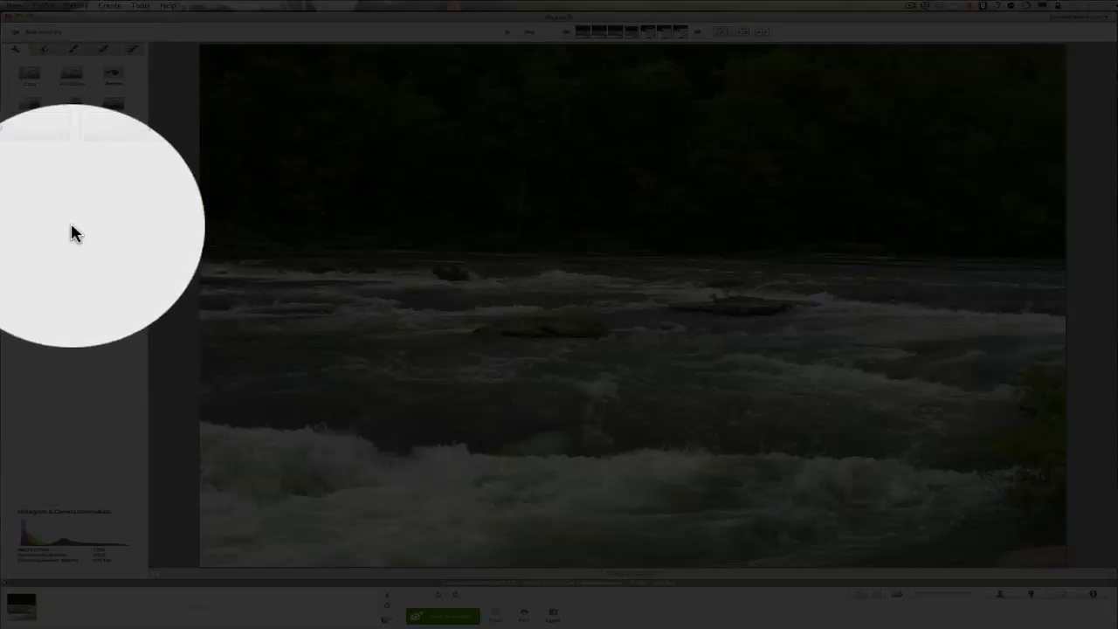
Try the Fill Light and Shadows adjustments on the river photo, and return them to their minimum
{"action": "left_click", "coordinate": [44, 121]}
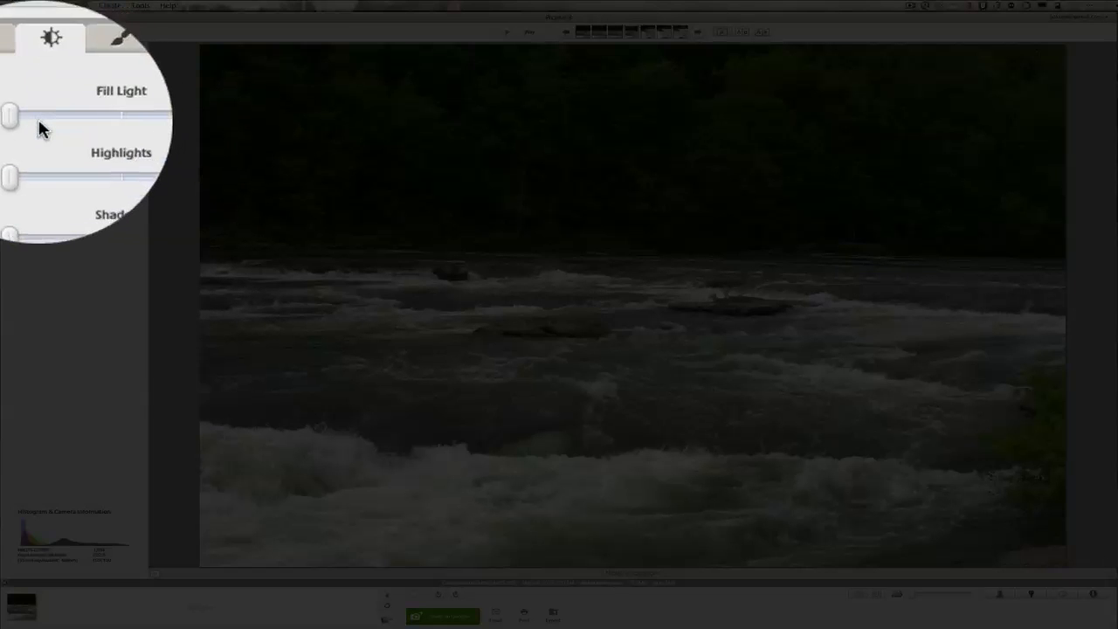
{"action": "mouse_move", "coordinate": [32, 123]}
{"action": "left_mouse_down"}
{"action": "mouse_move", "coordinate": [109, 122]}
{"action": "mouse_move", "coordinate": [33, 117]}
{"action": "left_mouse_up"}
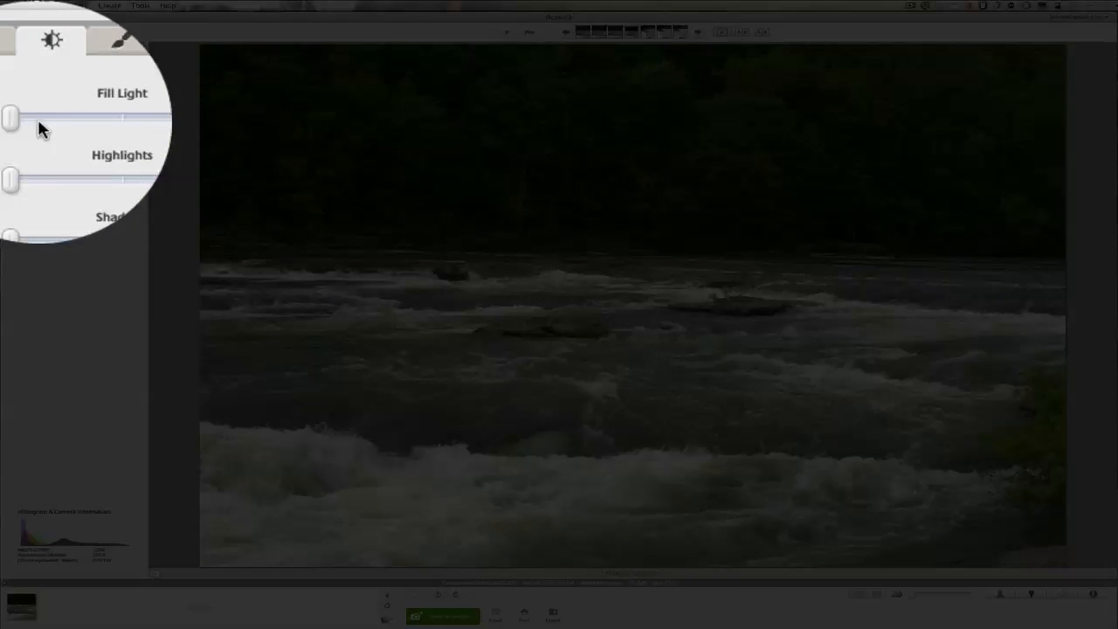
{"action": "left_click_drag", "start_coordinate": [35, 122], "coordinate": [120, 131]}
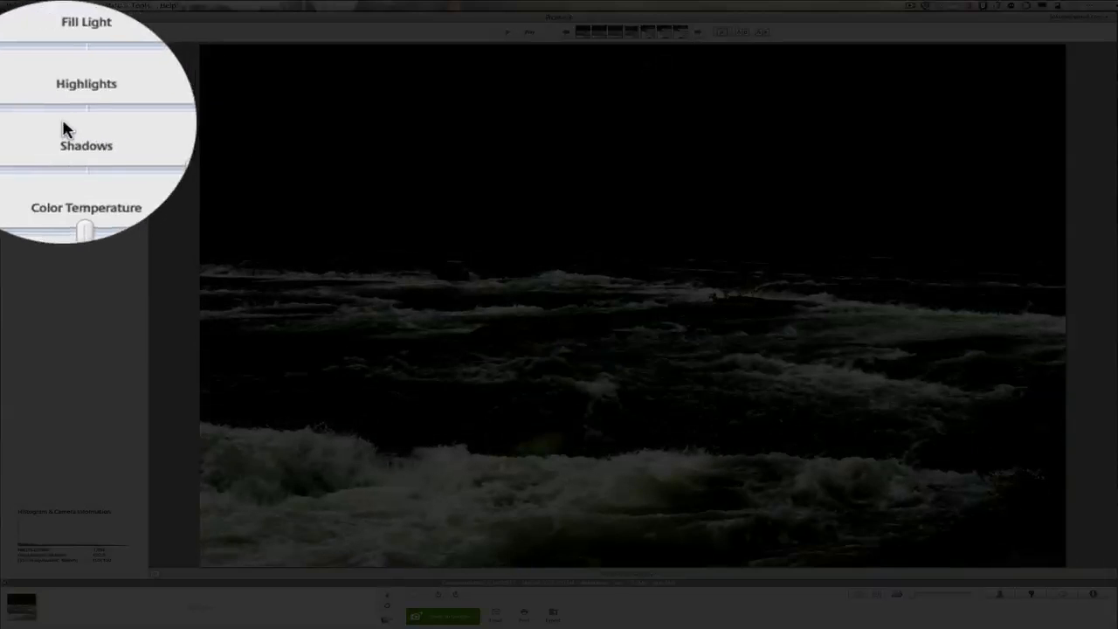
{"action": "left_click_drag", "start_coordinate": [34, 128], "coordinate": [56, 128]}
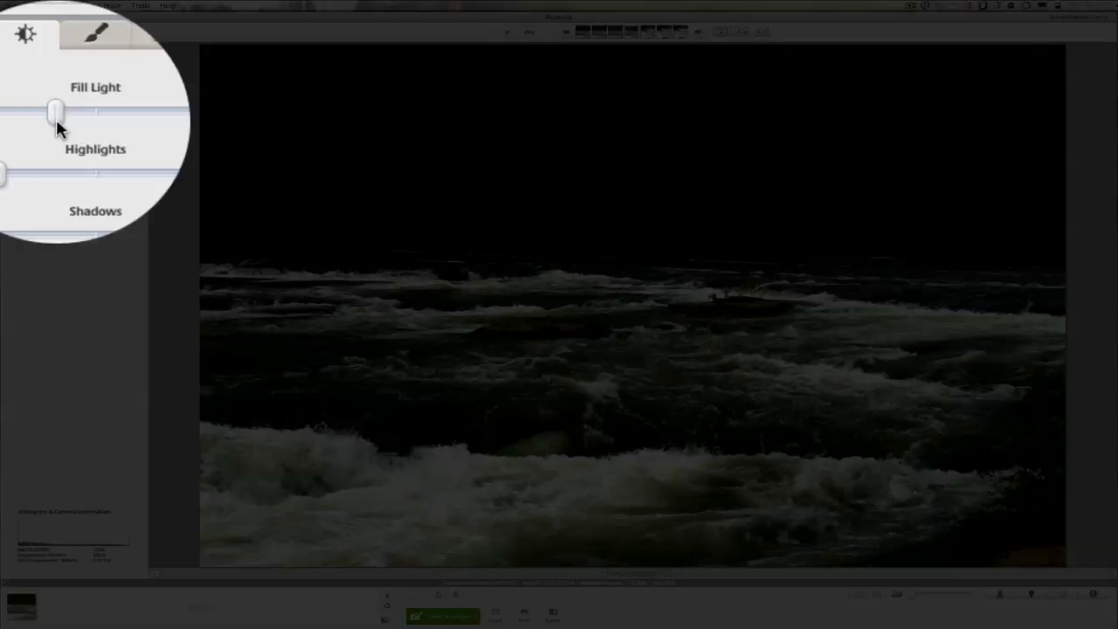
{"action": "left_click_drag", "start_coordinate": [56, 121], "coordinate": [32, 119]}
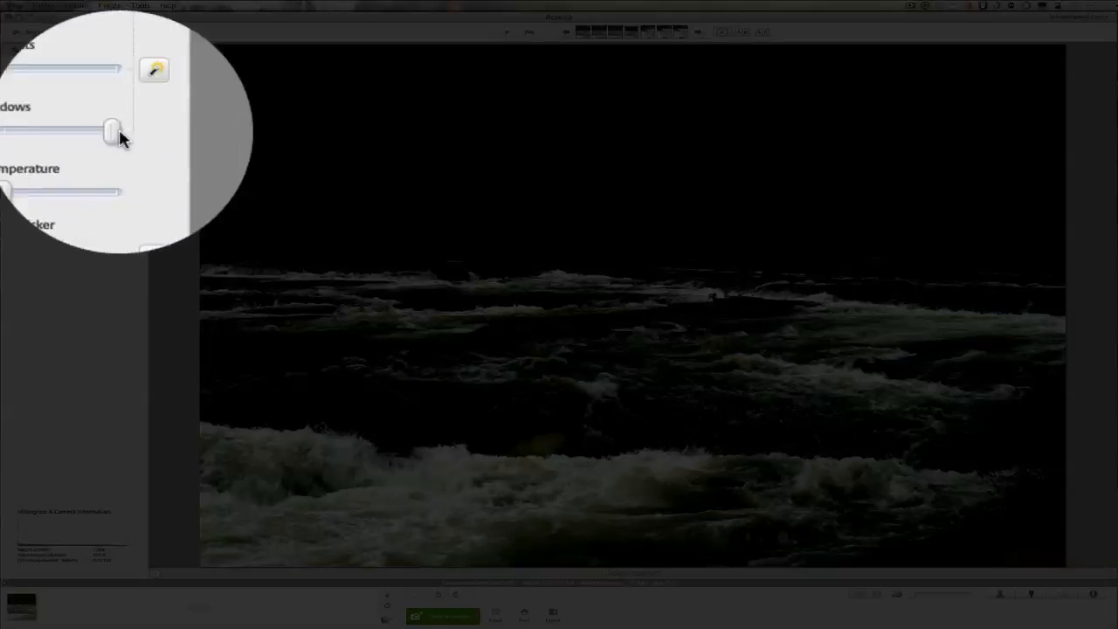
{"action": "left_click_drag", "start_coordinate": [114, 130], "coordinate": [73, 159]}
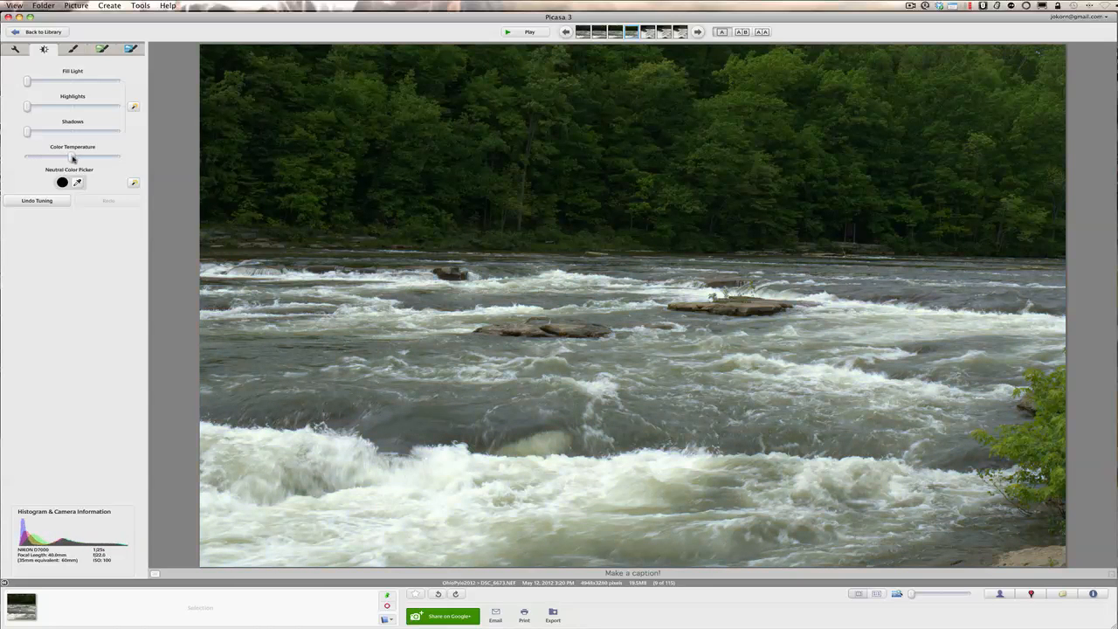
Look through the image effects, try the 1960's effect with its Rounded Corners option toggled, and cancel it
{"action": "left_click", "coordinate": [72, 50]}
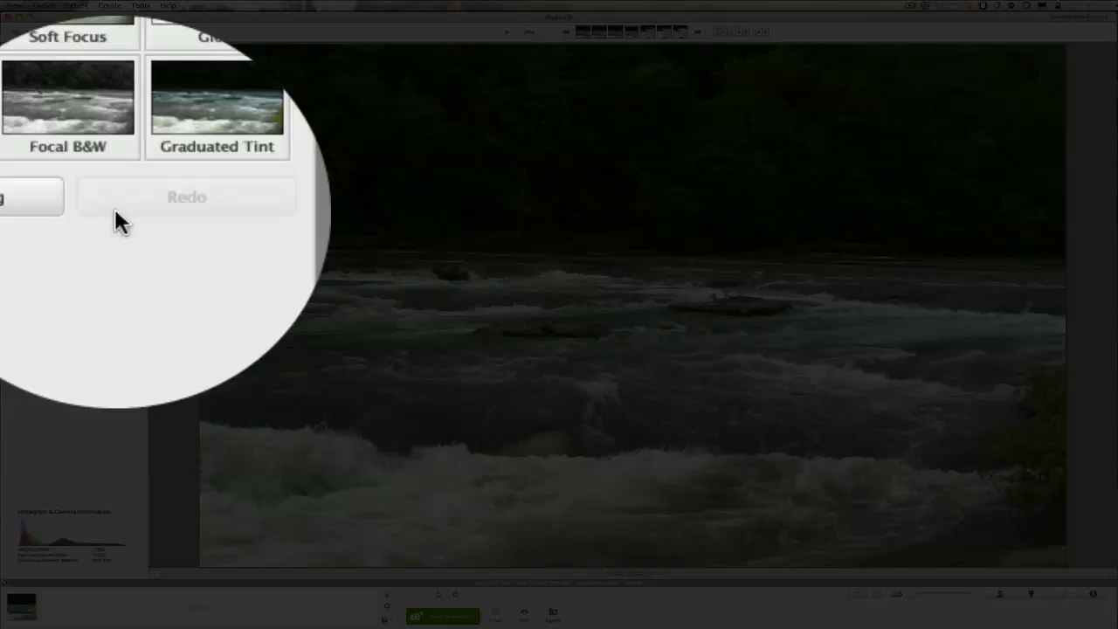
{"action": "left_click", "coordinate": [116, 164]}
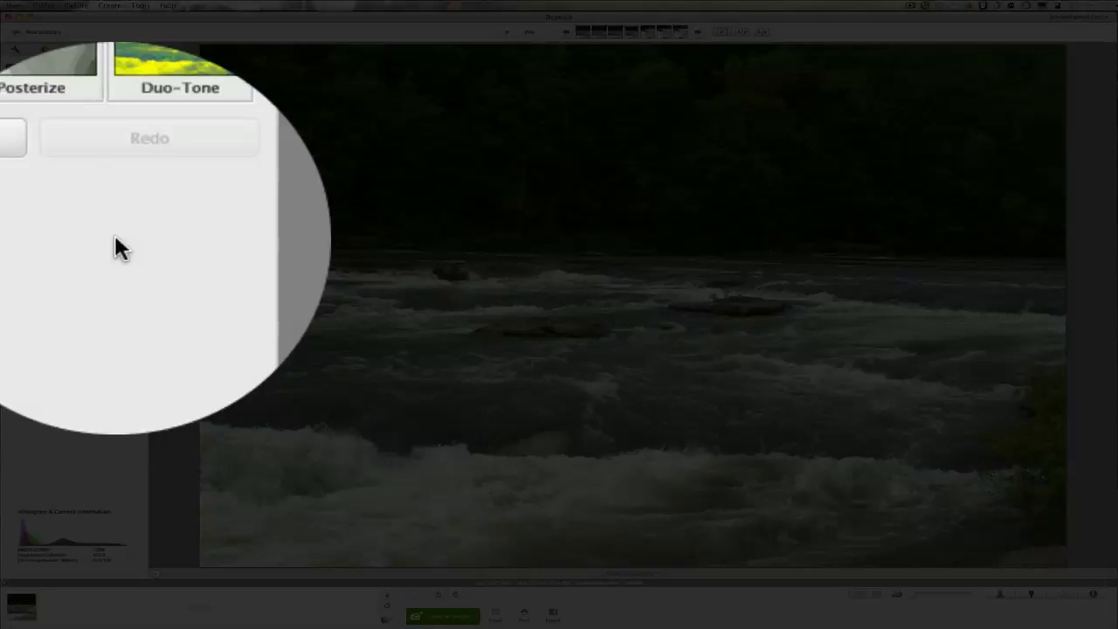
{"action": "left_click", "coordinate": [115, 193]}
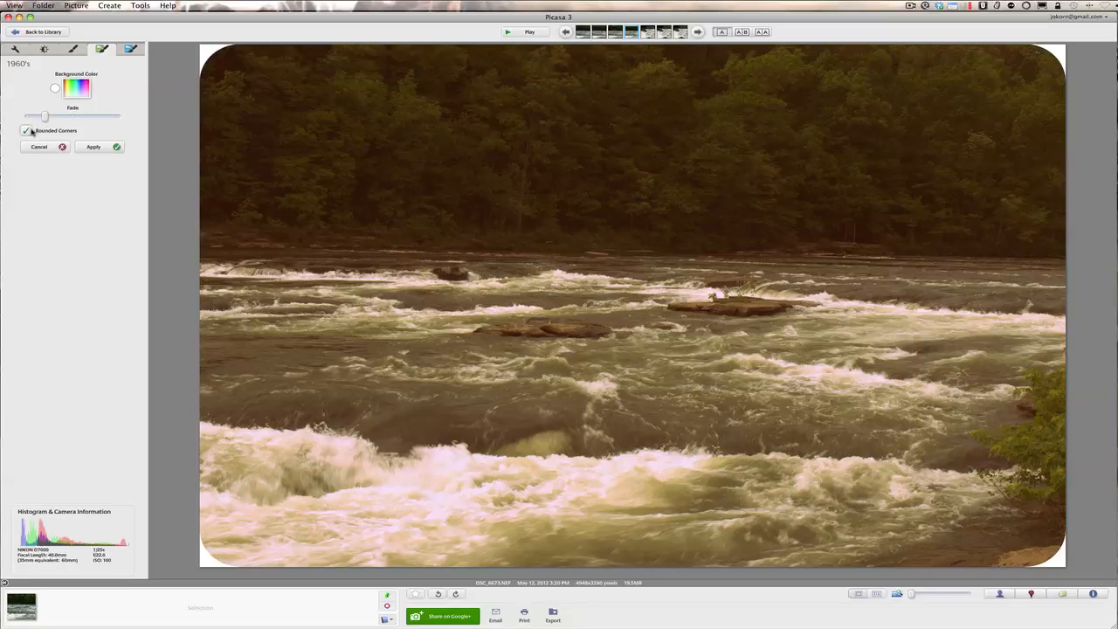
{"action": "left_click", "coordinate": [28, 131]}
{"action": "left_click", "coordinate": [29, 132]}
{"action": "left_click", "coordinate": [38, 147]}
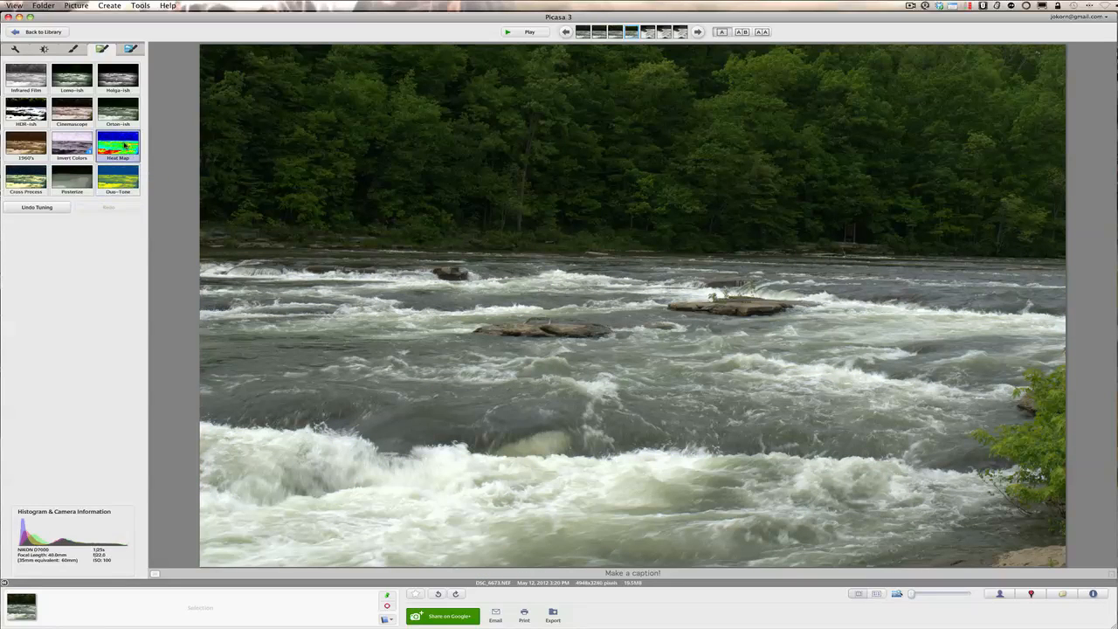
Try the Heat Map effect on the river photo, and cancel it
{"action": "left_click", "coordinate": [121, 146]}
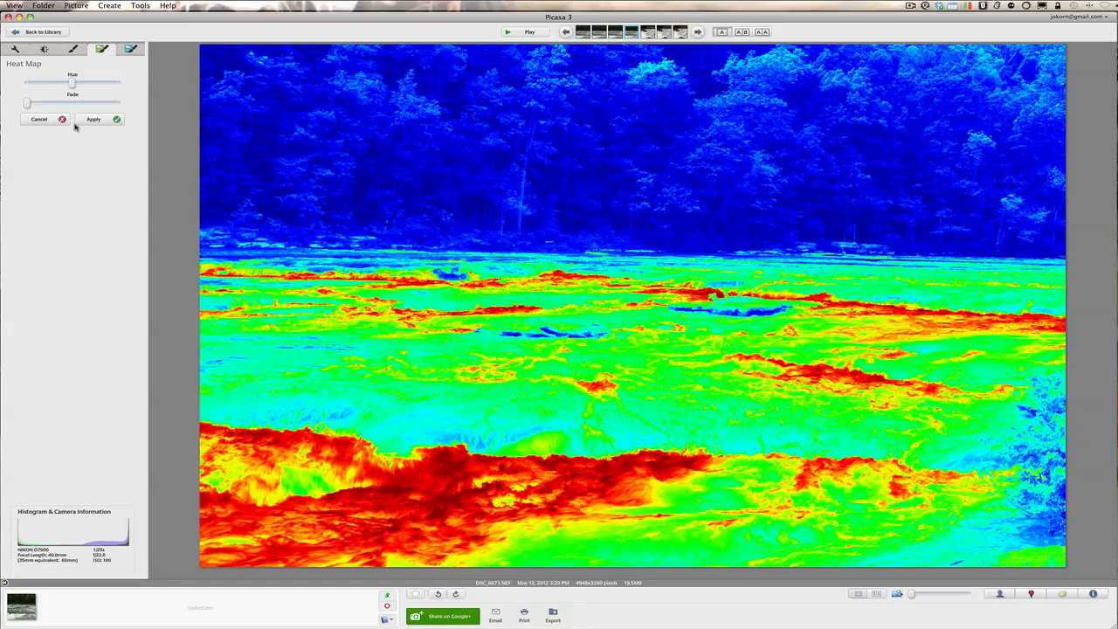
{"action": "left_click", "coordinate": [43, 120]}
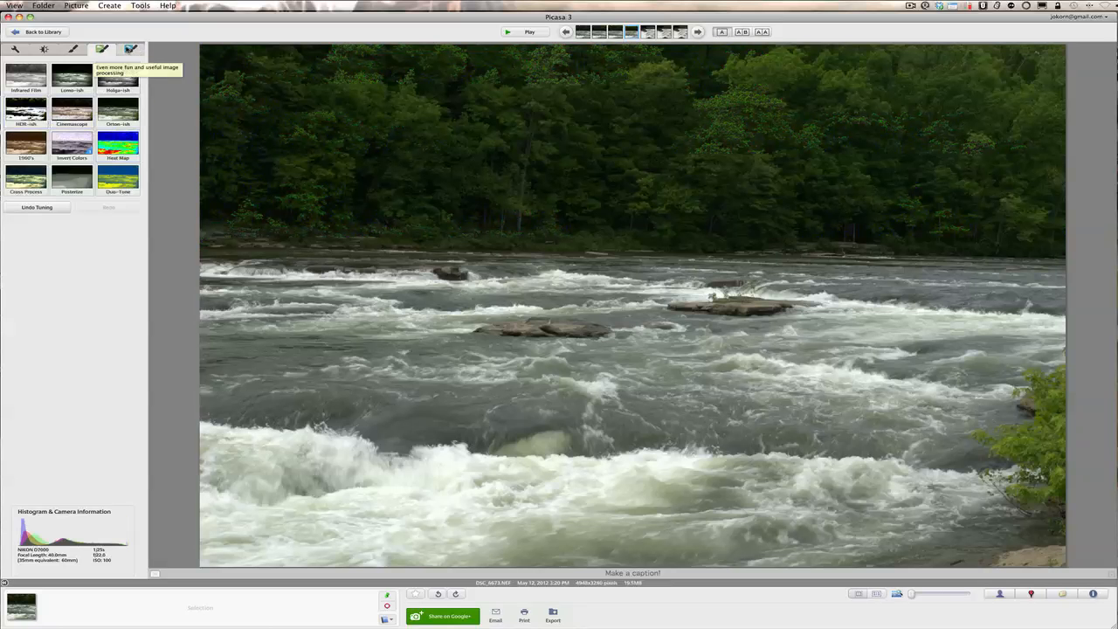
Try the Neon effect on the river photo in cyan and yellow with a slightly raised Fade, and cancel it
{"action": "left_click", "coordinate": [130, 48]}
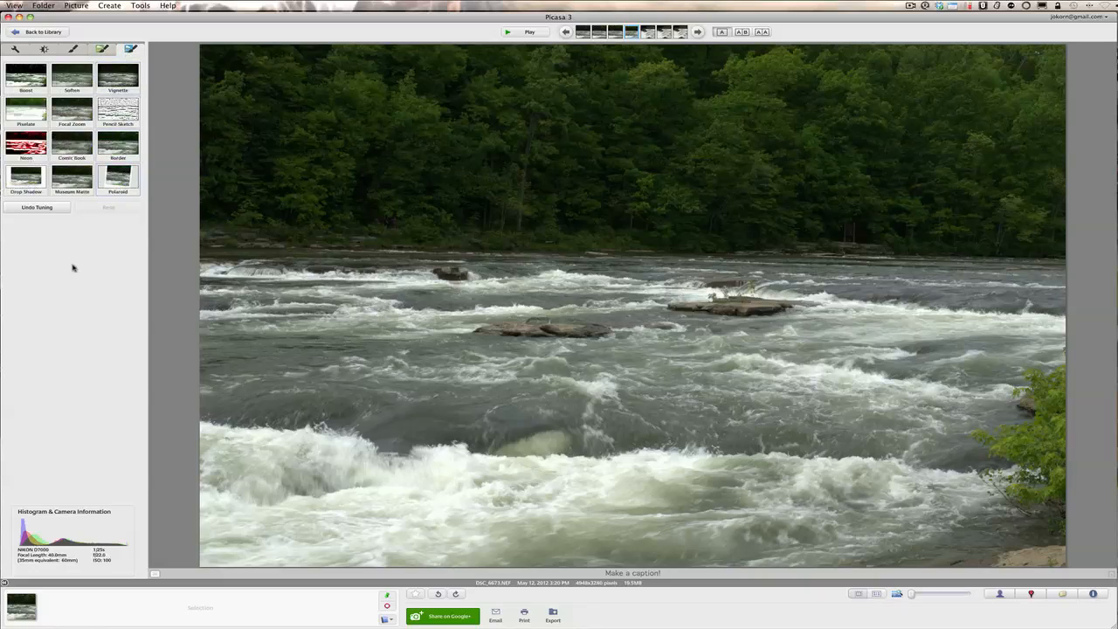
{"action": "left_click", "coordinate": [28, 145]}
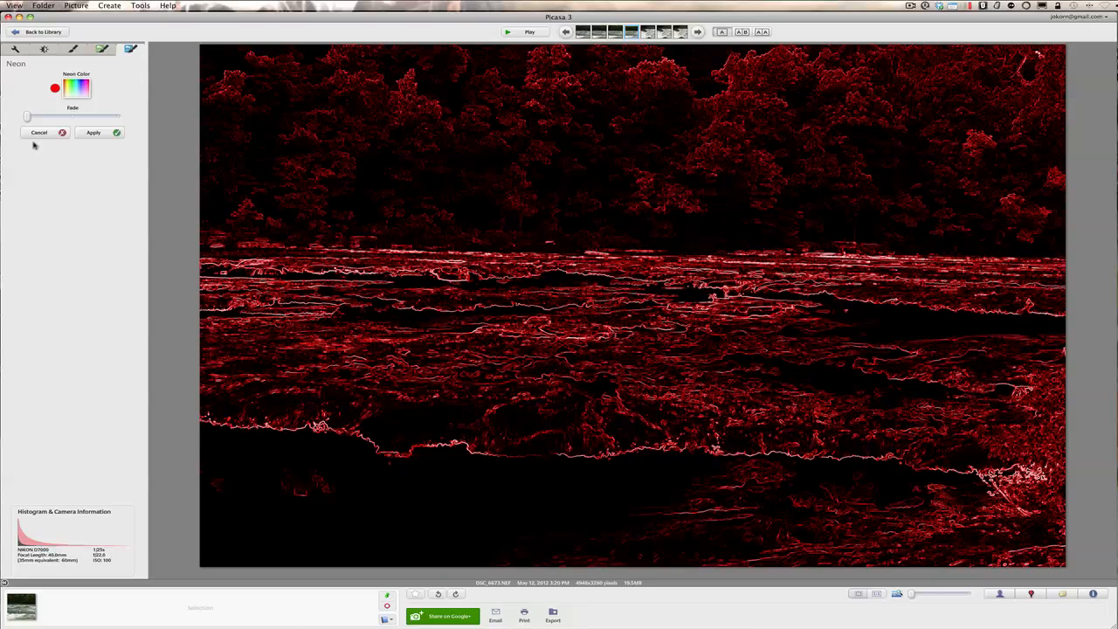
{"action": "mouse_move", "coordinate": [27, 117]}
{"action": "left_mouse_down"}
{"action": "mouse_move", "coordinate": [45, 119]}
{"action": "mouse_move", "coordinate": [32, 119]}
{"action": "left_mouse_up"}
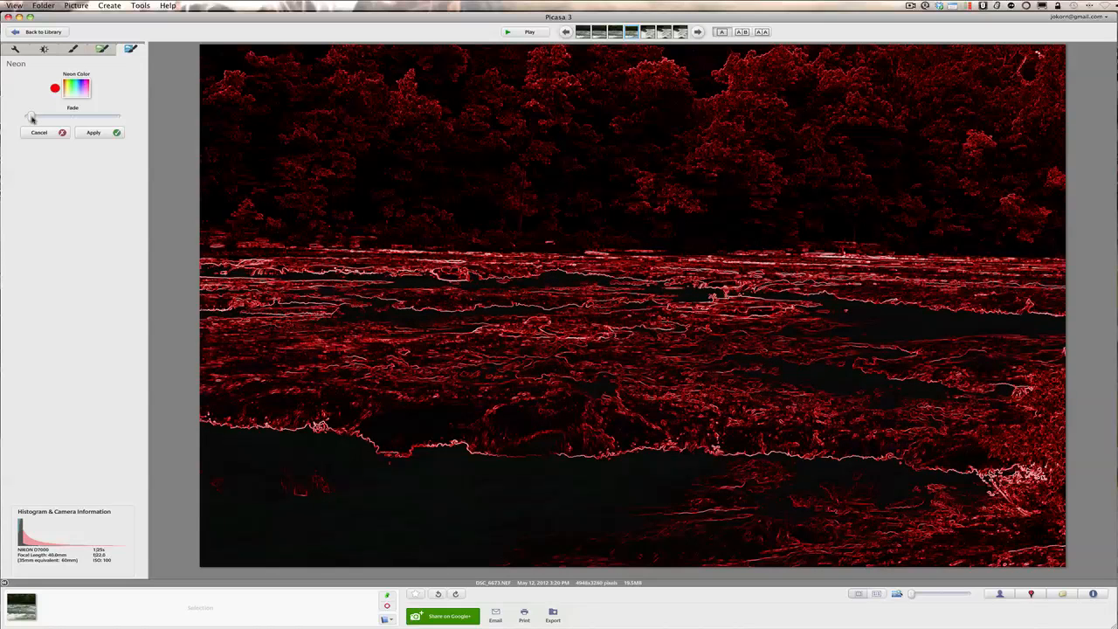
{"action": "left_click", "coordinate": [79, 88]}
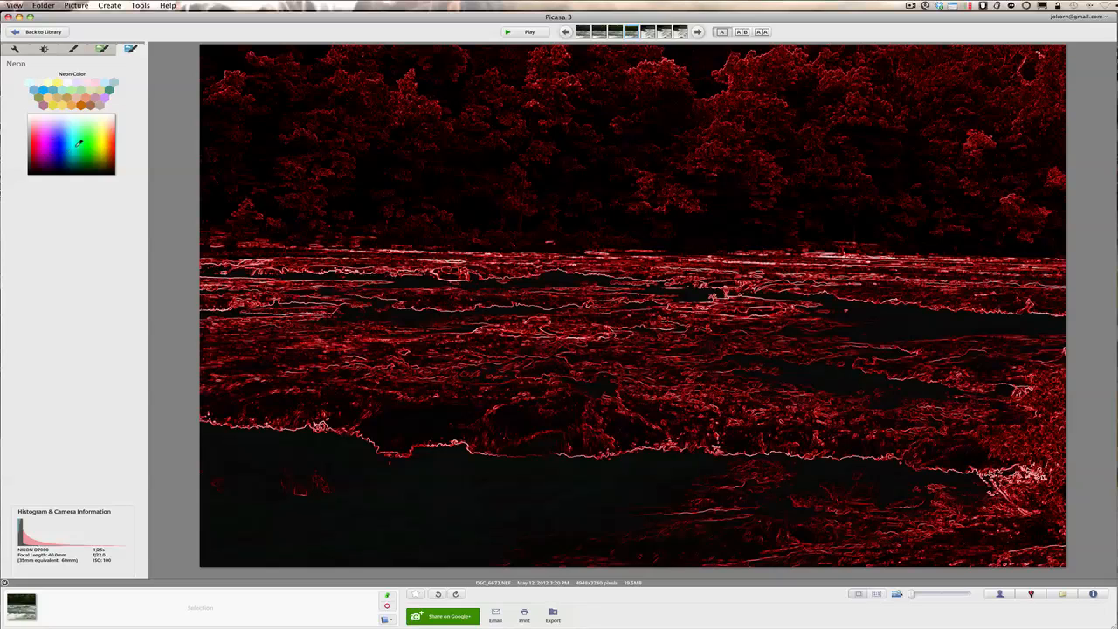
{"action": "left_click", "coordinate": [76, 143]}
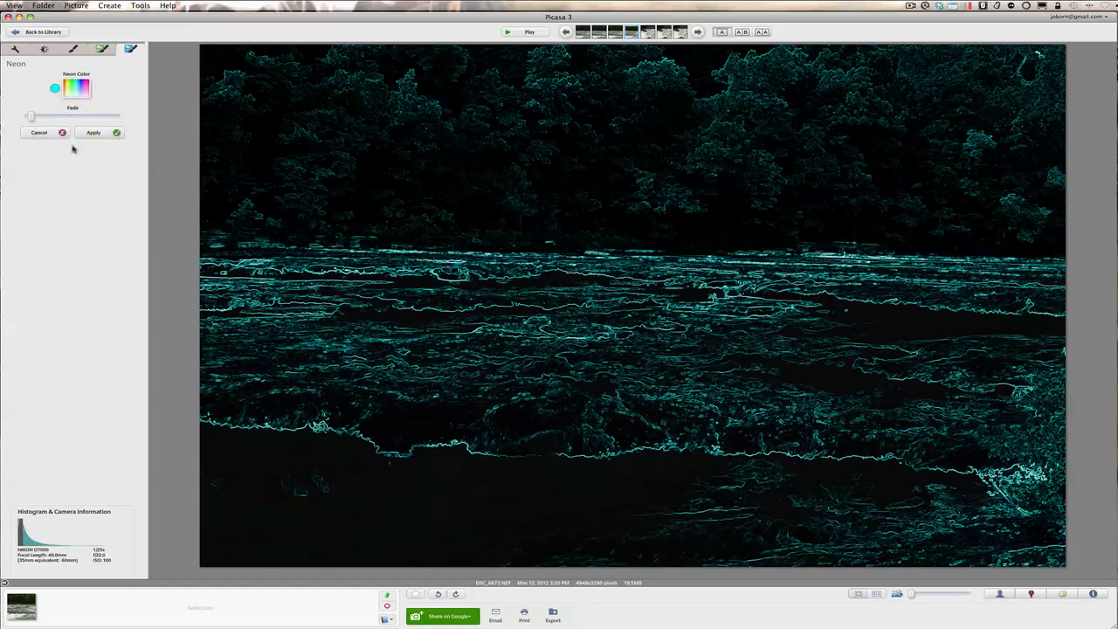
{"action": "left_click", "coordinate": [86, 93]}
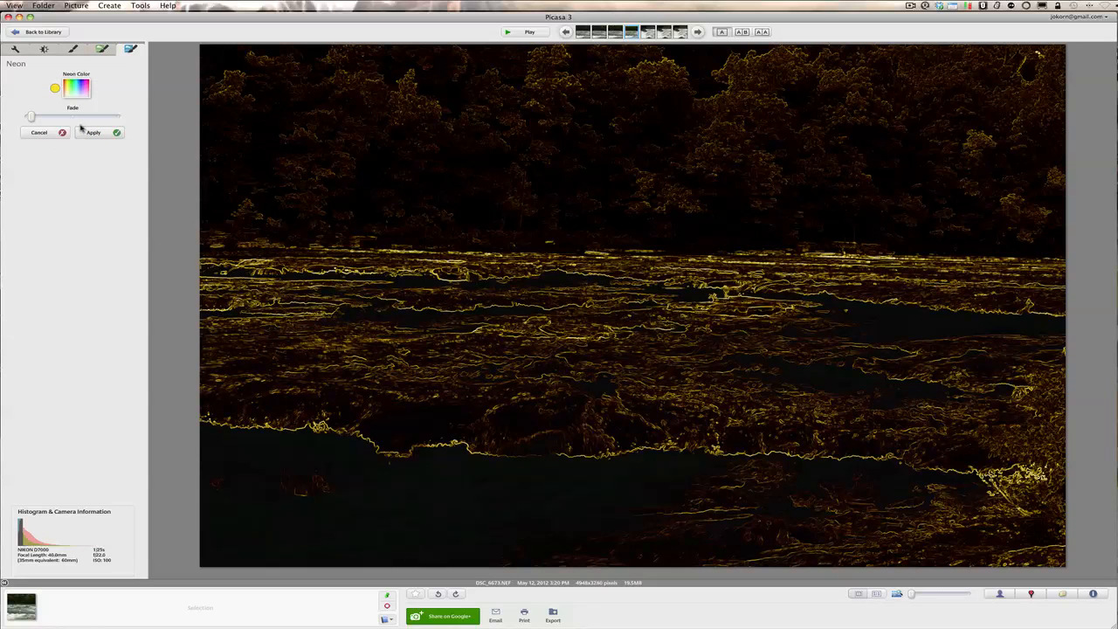
{"action": "mouse_move", "coordinate": [31, 116]}
{"action": "left_mouse_down"}
{"action": "mouse_move", "coordinate": [60, 118]}
{"action": "mouse_move", "coordinate": [44, 118]}
{"action": "left_mouse_up"}
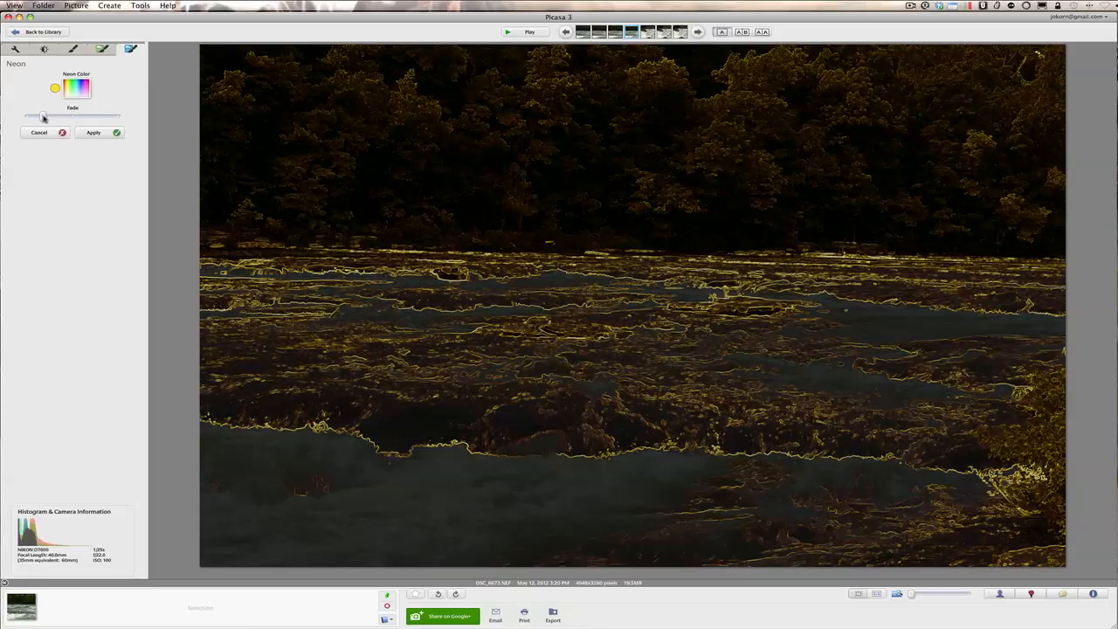
{"action": "left_click", "coordinate": [38, 132]}
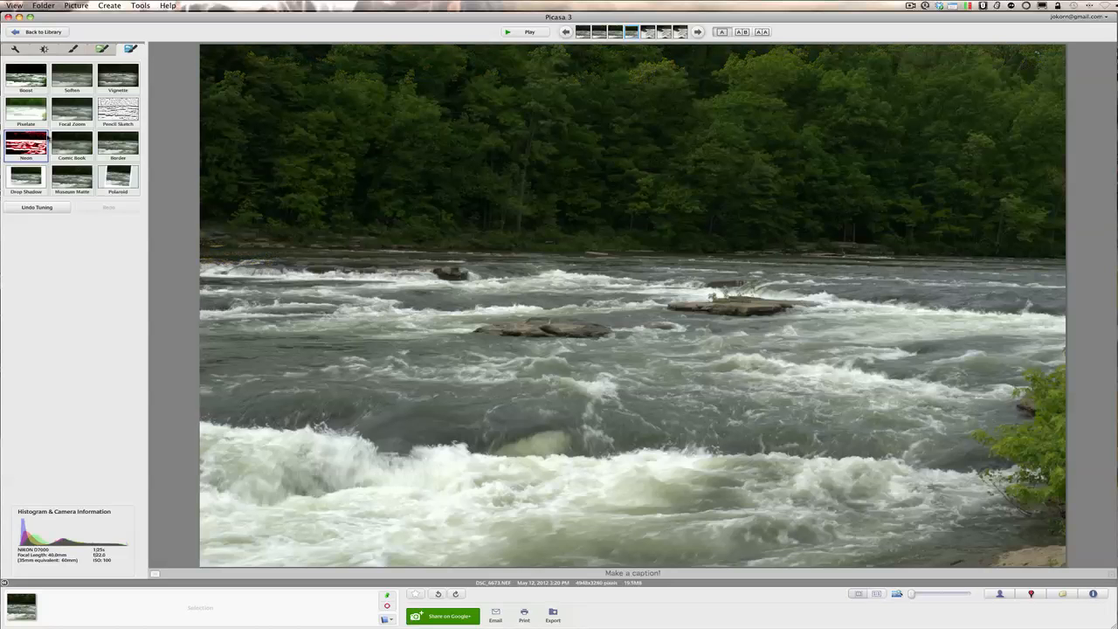
Apply the Polaroid effect to the river photo with its default background colour and rotation
{"action": "left_click", "coordinate": [112, 185]}
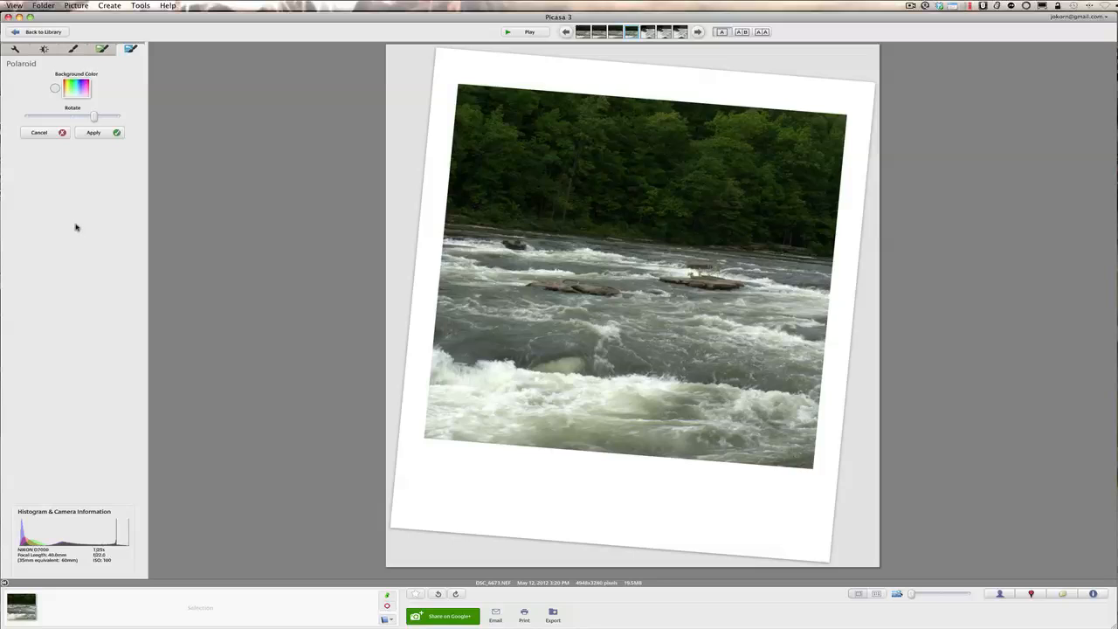
{"action": "left_click", "coordinate": [93, 133]}
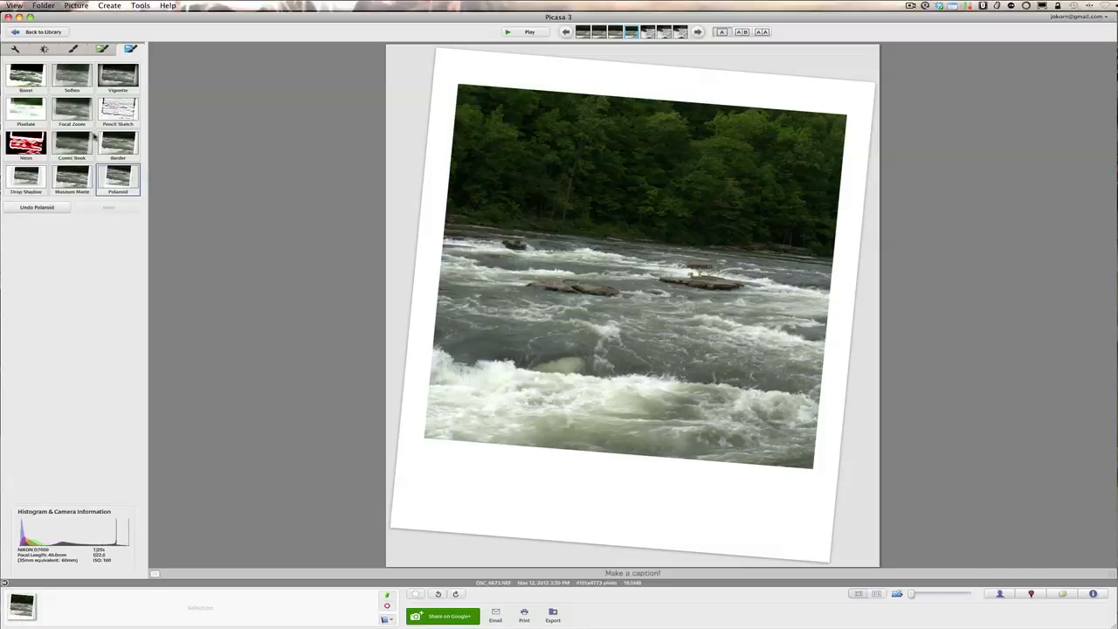
Try adding the text "My Picture", tilted and moved onto the white Polaroid border below the image, and cancel it
{"action": "left_click", "coordinate": [43, 49]}
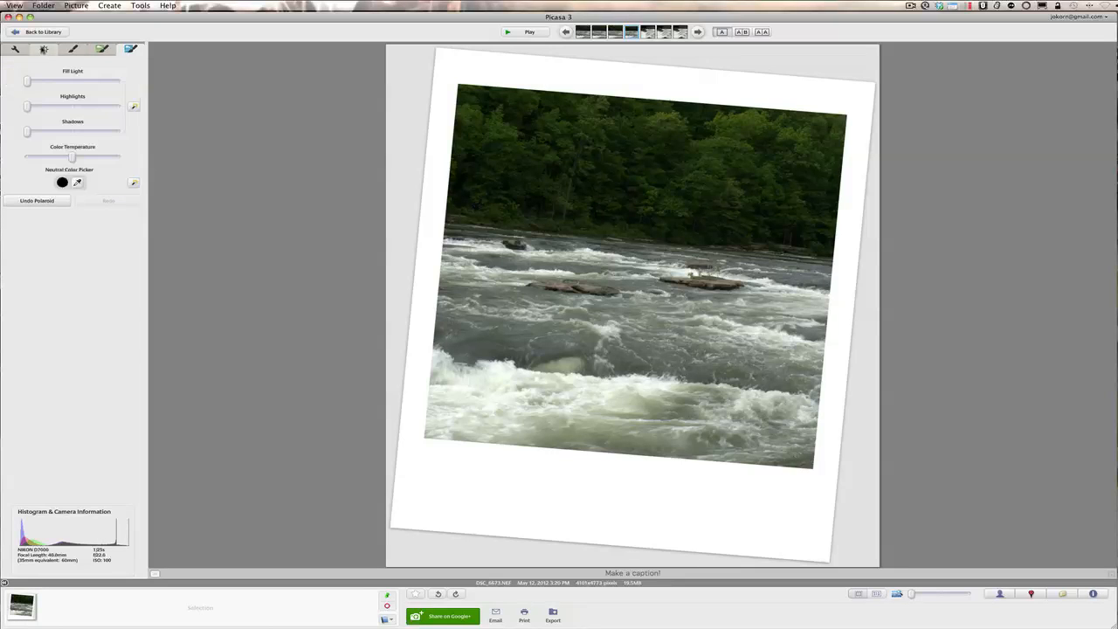
{"action": "left_click", "coordinate": [16, 49]}
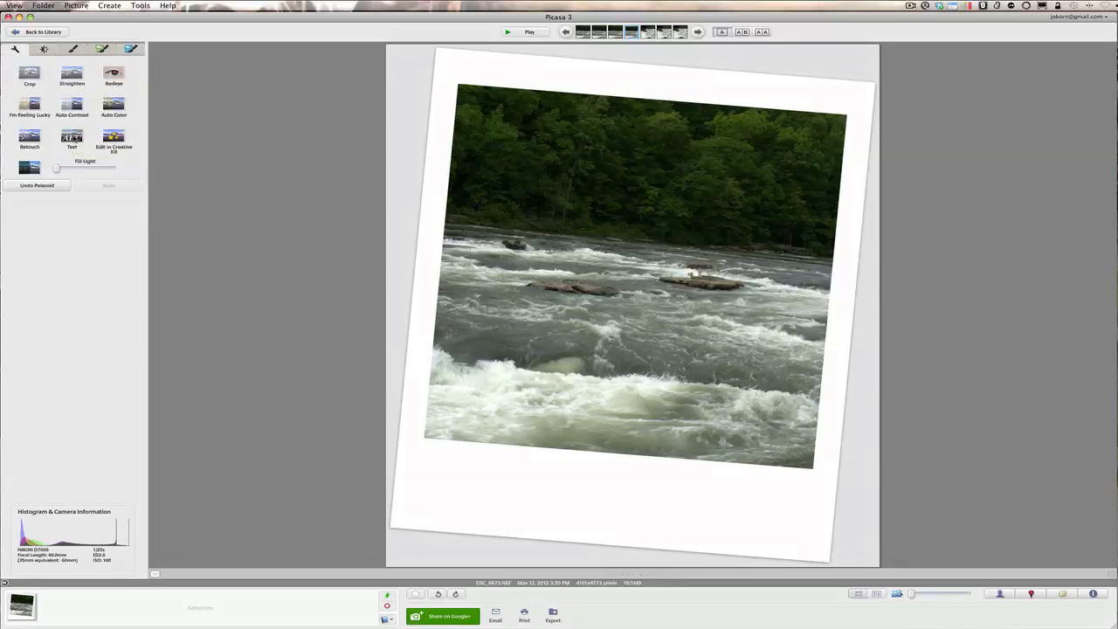
{"action": "left_click", "coordinate": [71, 137]}
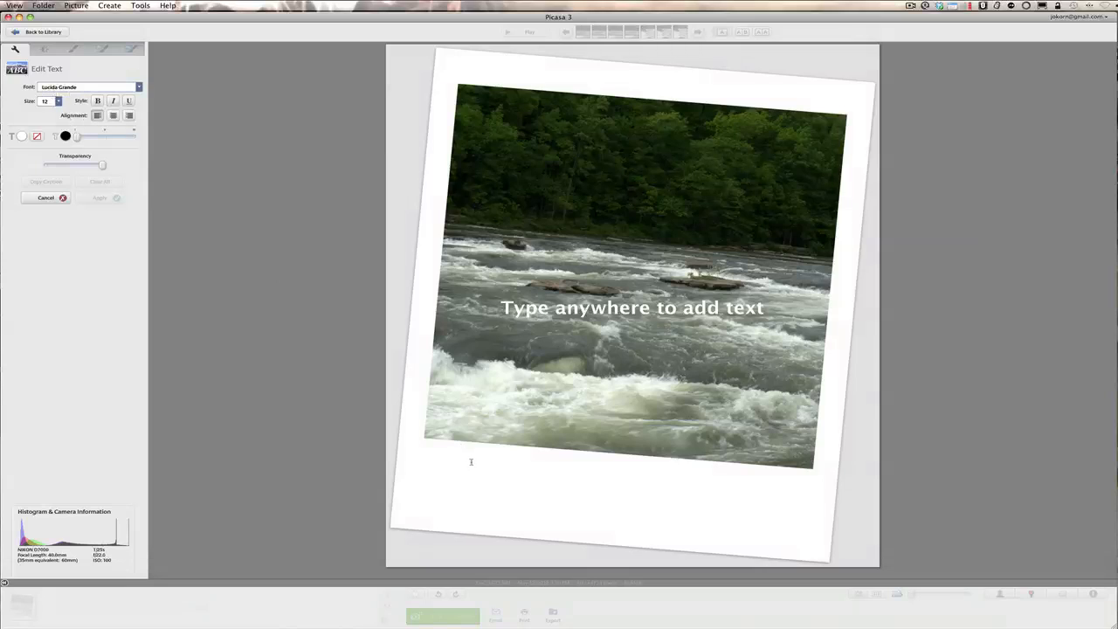
{"action": "left_click", "coordinate": [567, 316]}
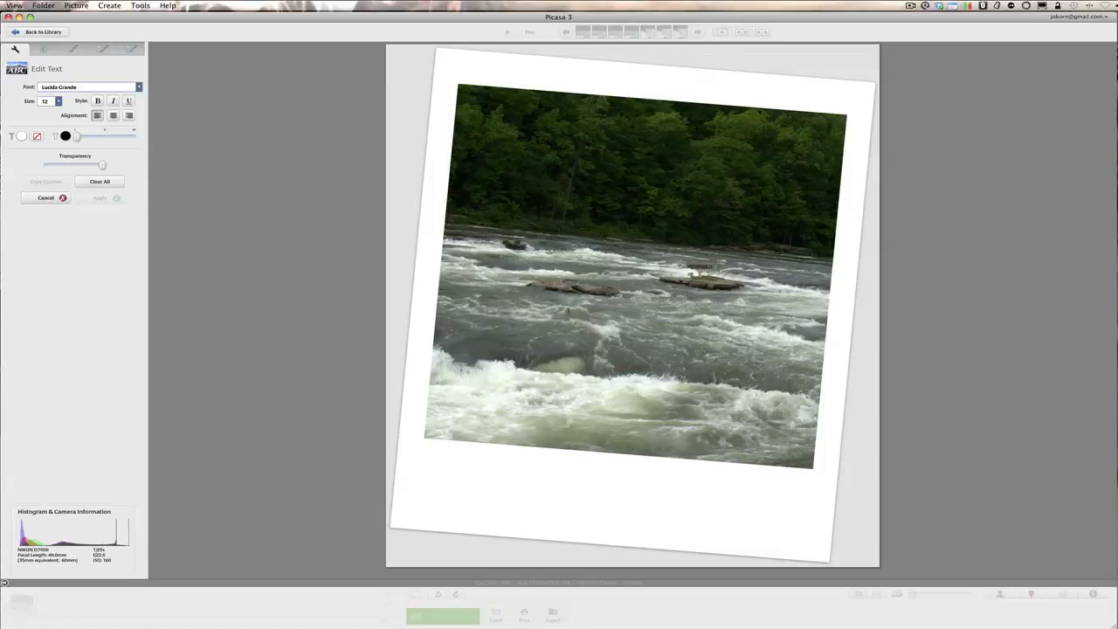
{"action": "type", "text": "My"}
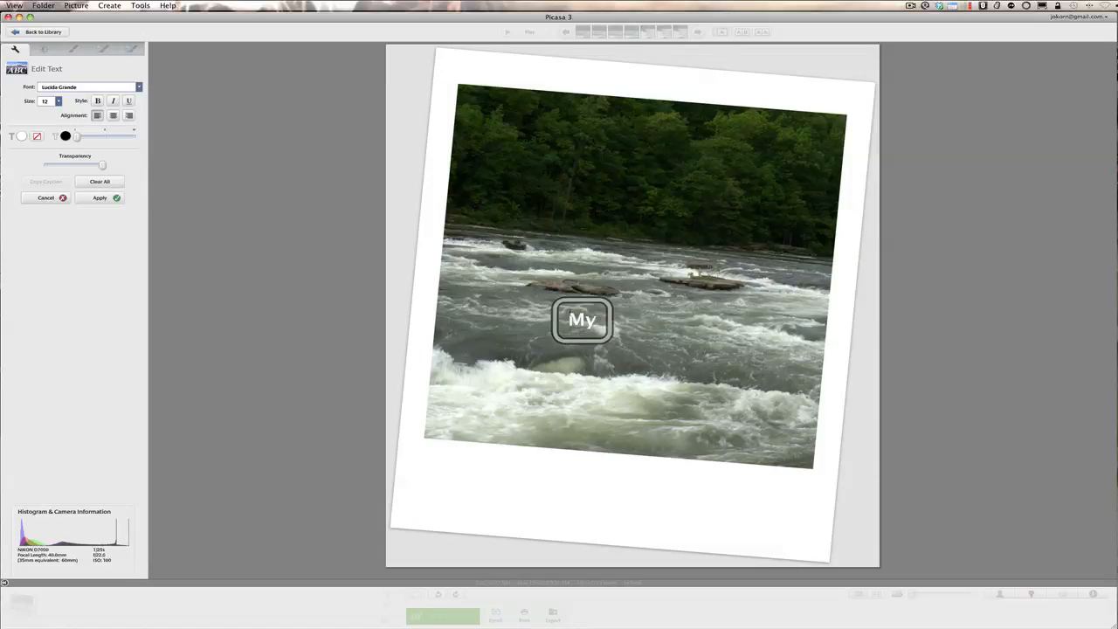
{"action": "type", "text": " Picture"}
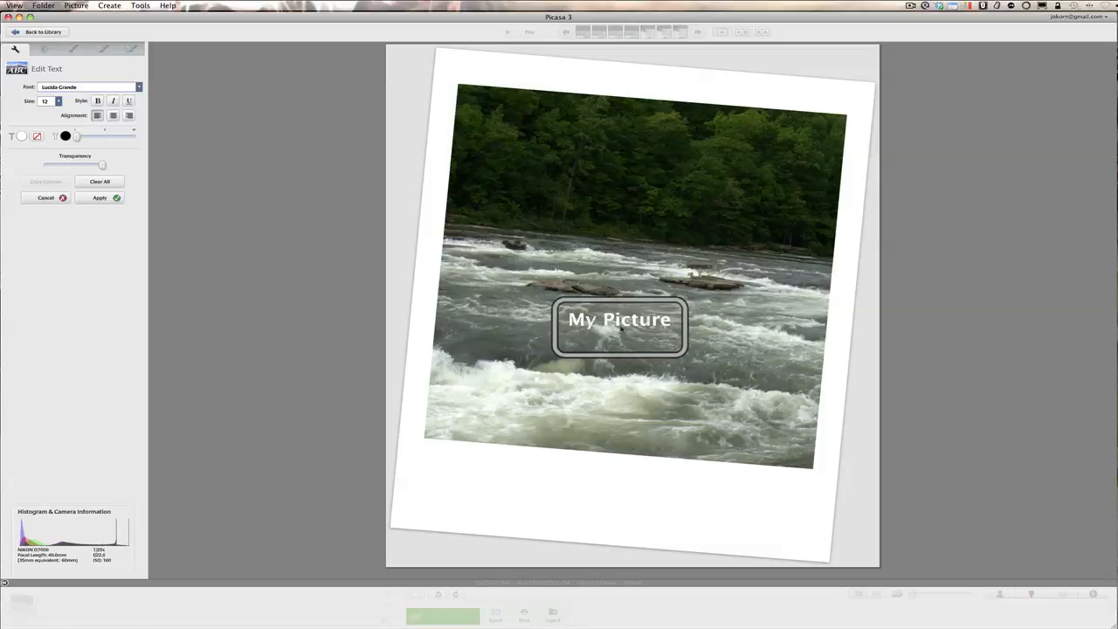
{"action": "left_click_drag", "start_coordinate": [660, 325], "coordinate": [657, 337]}
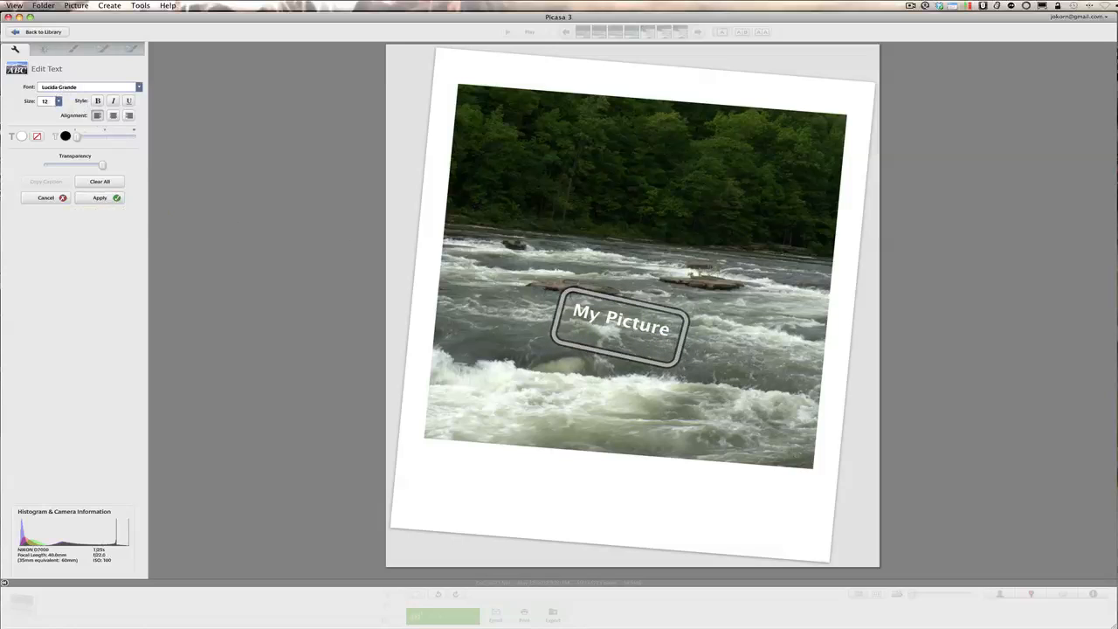
{"action": "left_click_drag", "start_coordinate": [621, 358], "coordinate": [600, 495]}
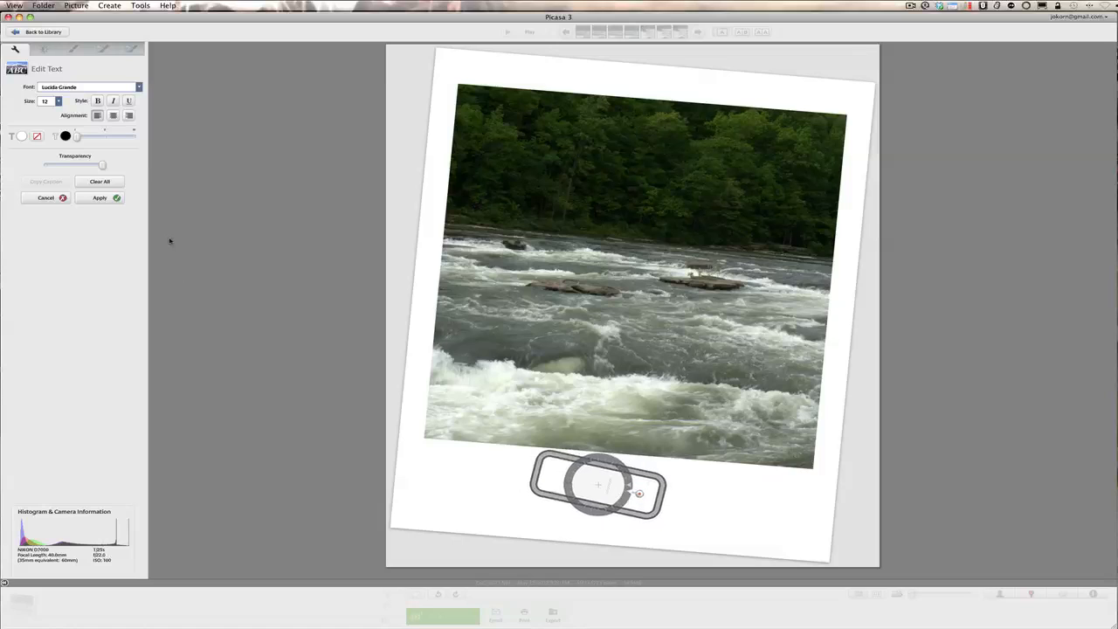
{"action": "left_click", "coordinate": [48, 199]}
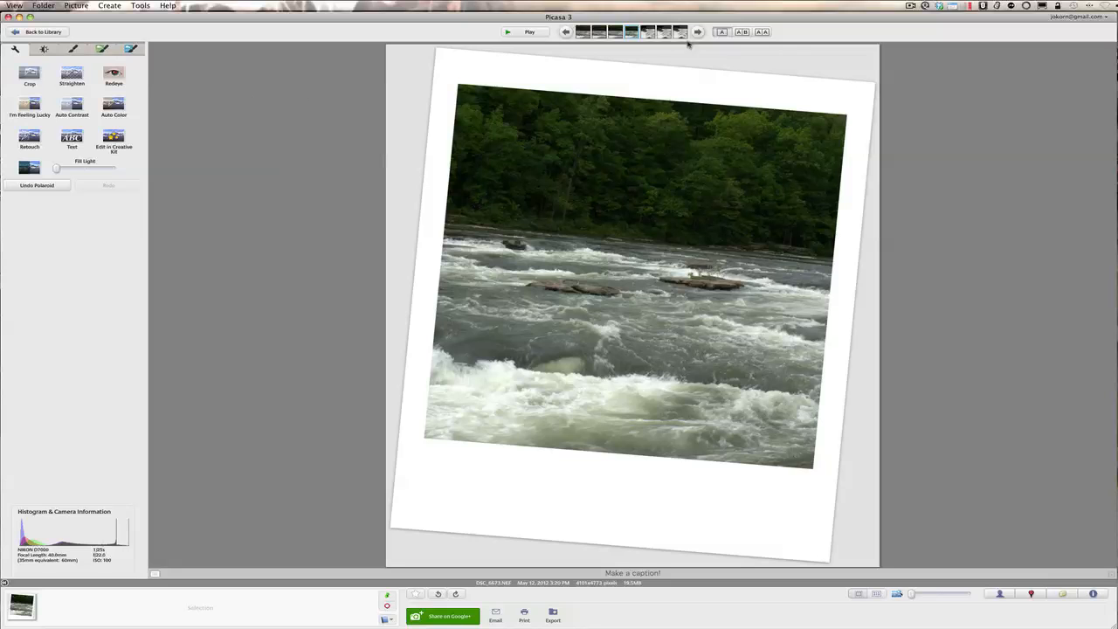
Compare the Polaroid photo side by side with another photo and with a second copy of itself
{"action": "left_click", "coordinate": [742, 31]}
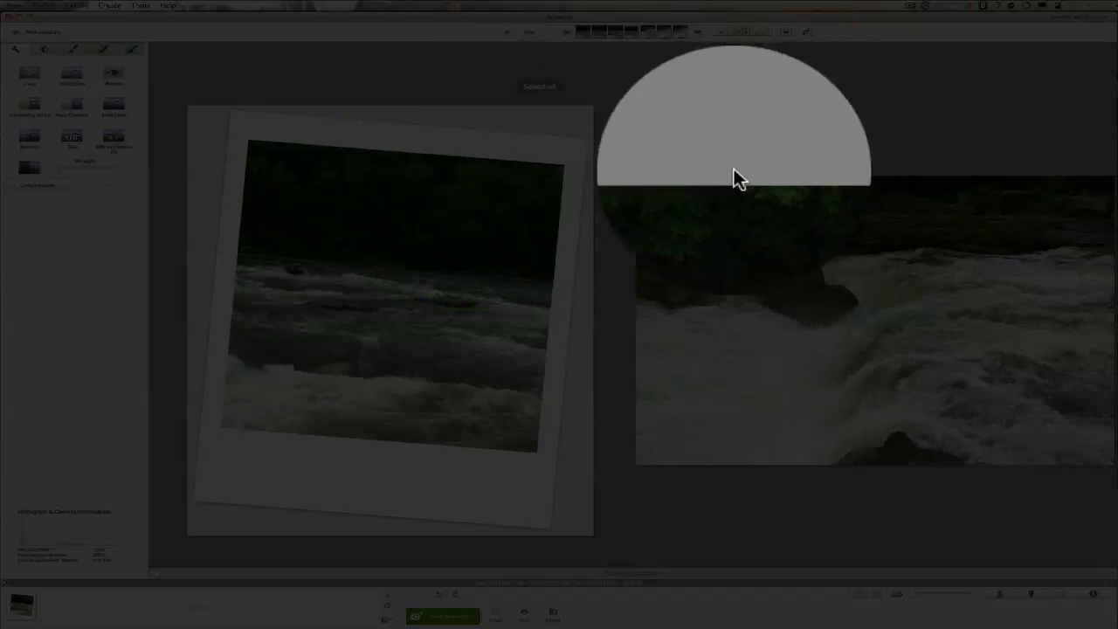
{"action": "left_click", "coordinate": [760, 32]}
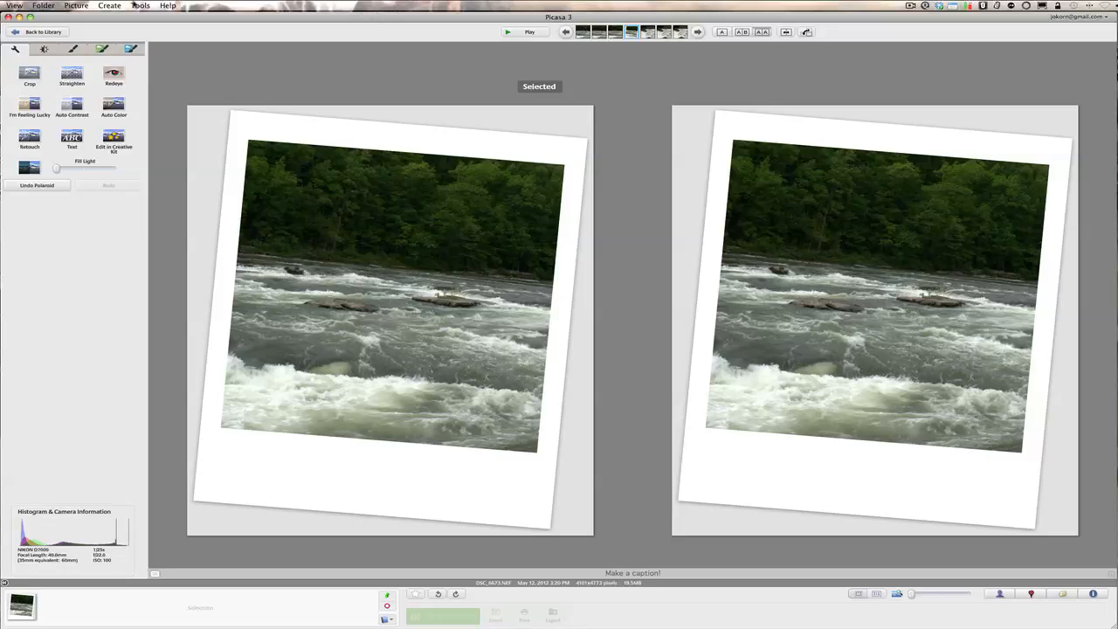
Quit Picasa
{"action": "left_click", "coordinate": [1, 5]}
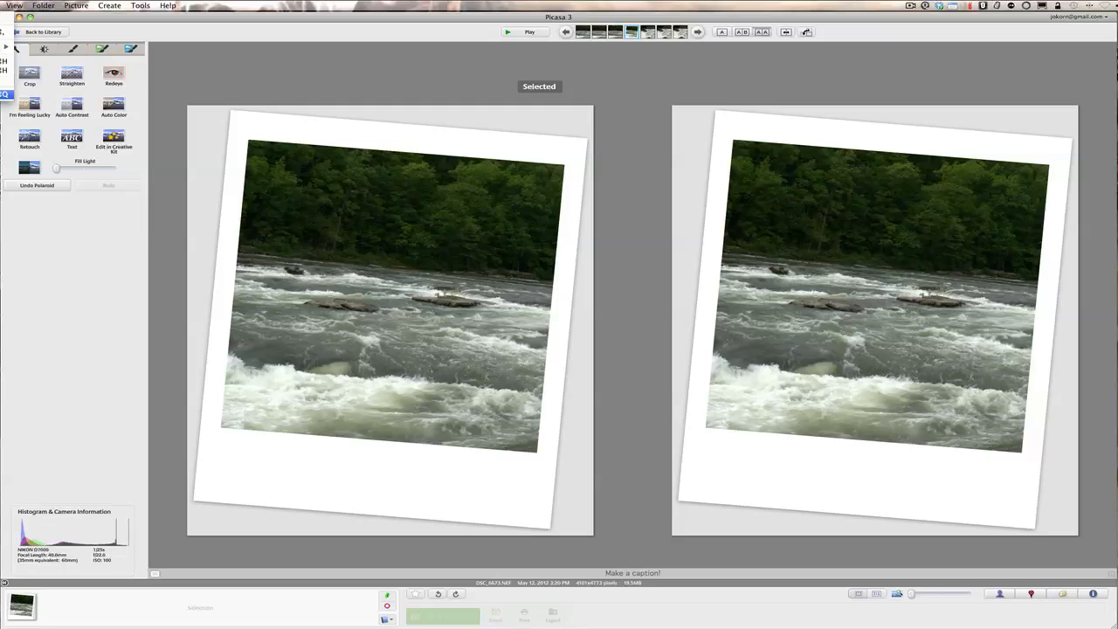
{"action": "left_click", "coordinate": [5, 93]}
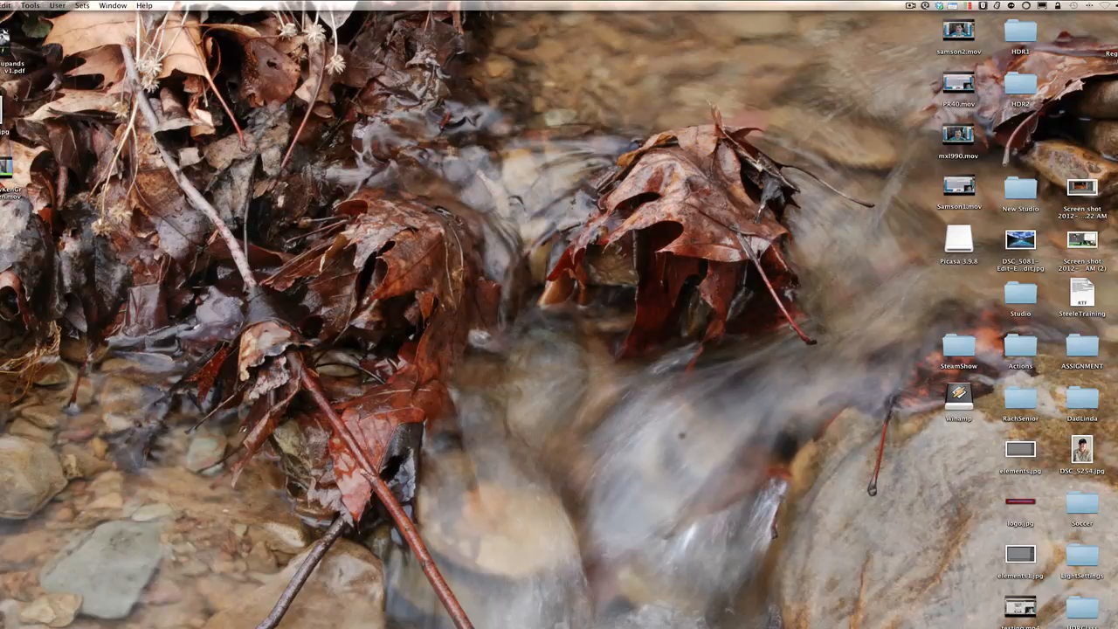